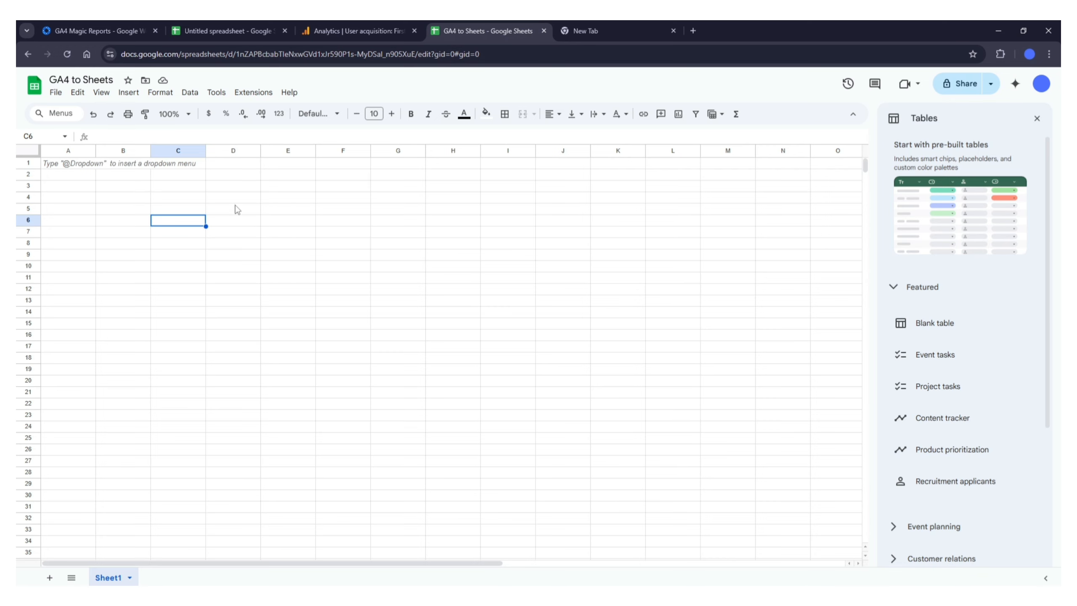
- Switch to the GA4 Magic Reports listing in Google Workspace Marketplace and review the add-on page
click(98, 31)
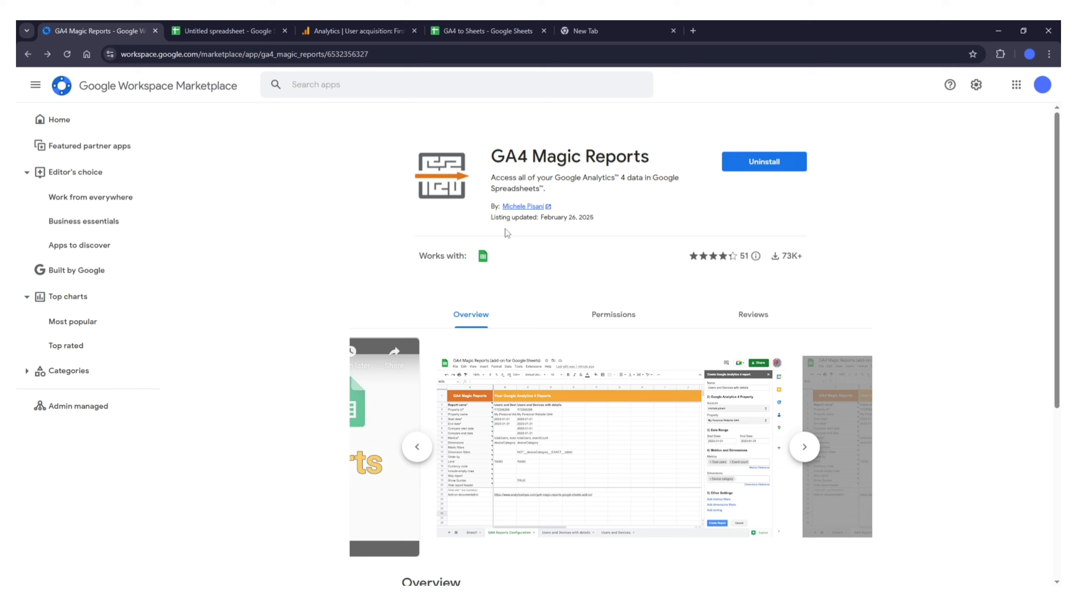
click(297, 54)
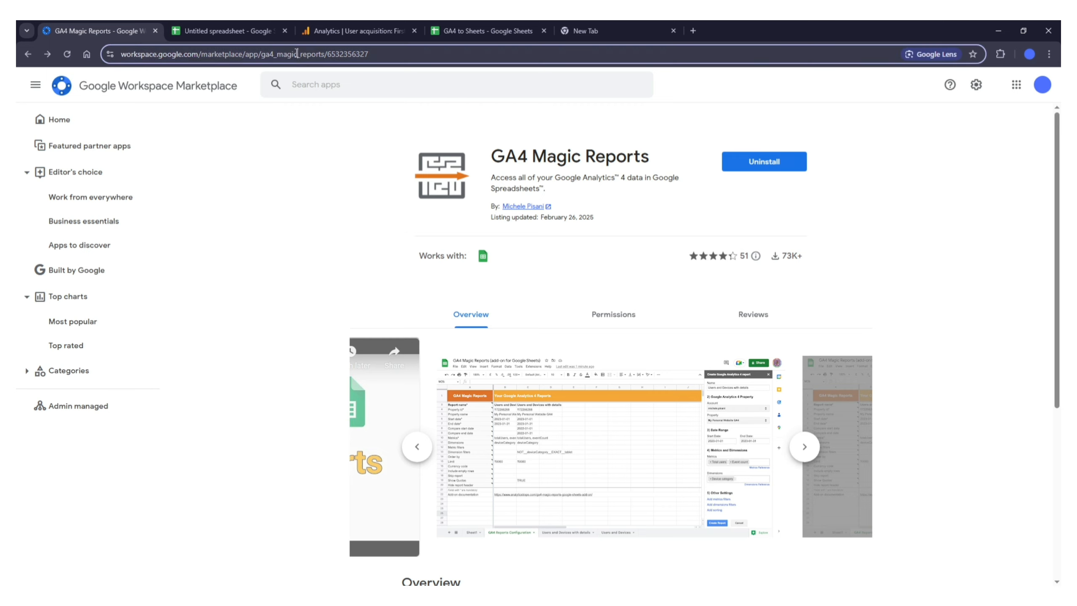
click(332, 314)
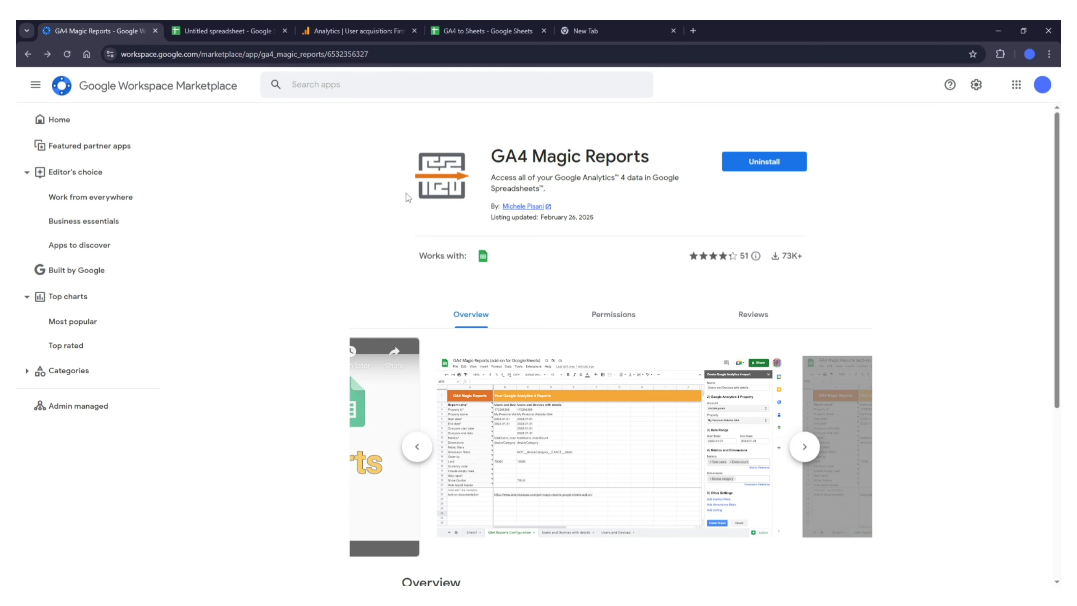
scroll(332, 237, down, 1)
scroll(332, 237, up, 1)
- Return to the GA4 to Sheets spreadsheet and start creating a new GA4 Magic Reports report
click(478, 30)
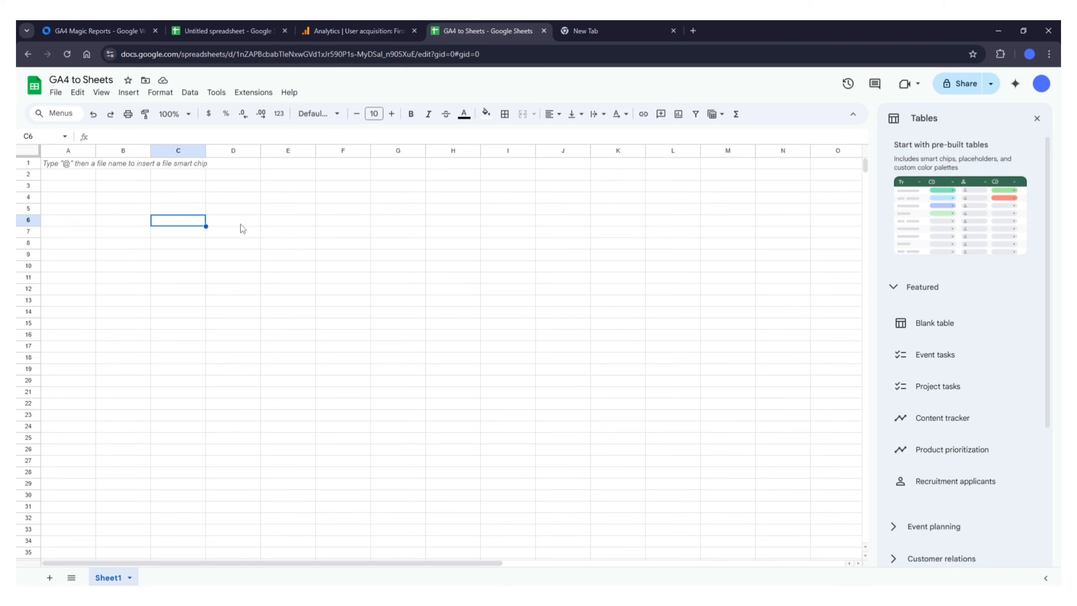
click(99, 174)
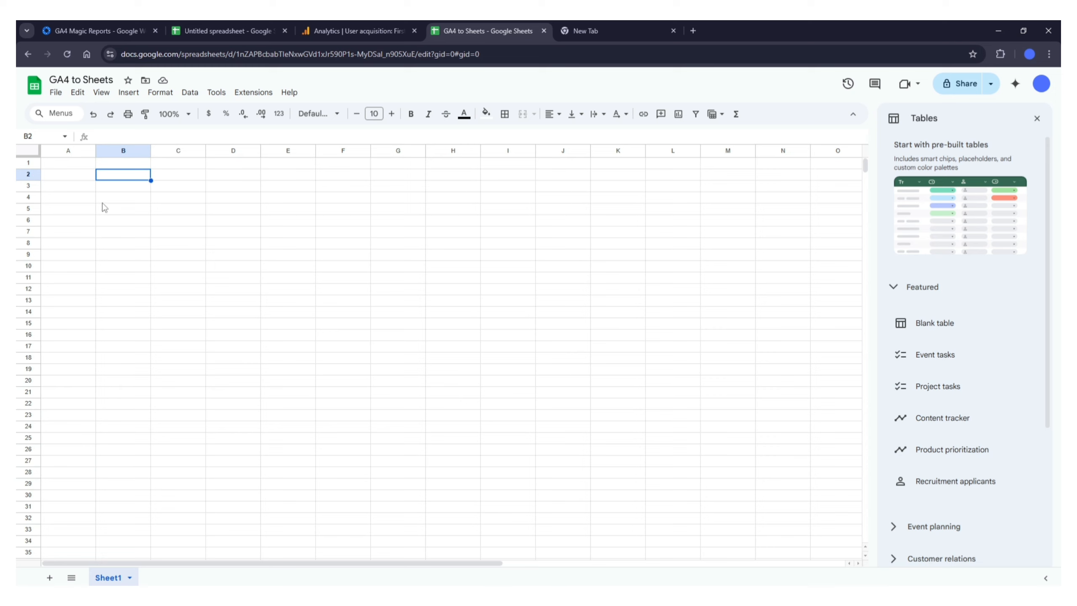
click(249, 94)
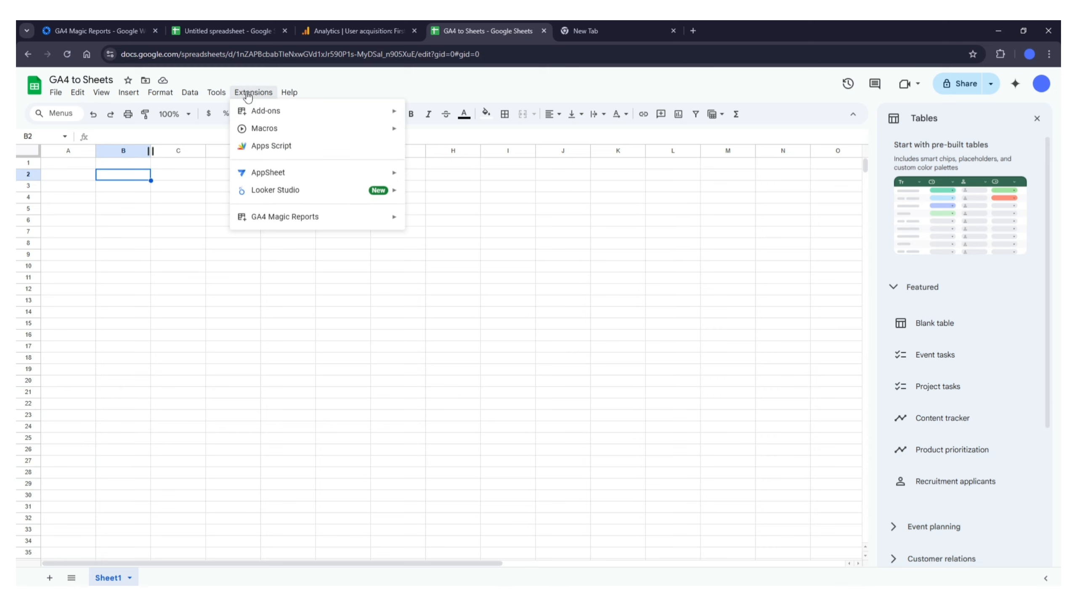
mouse_move(255, 216)
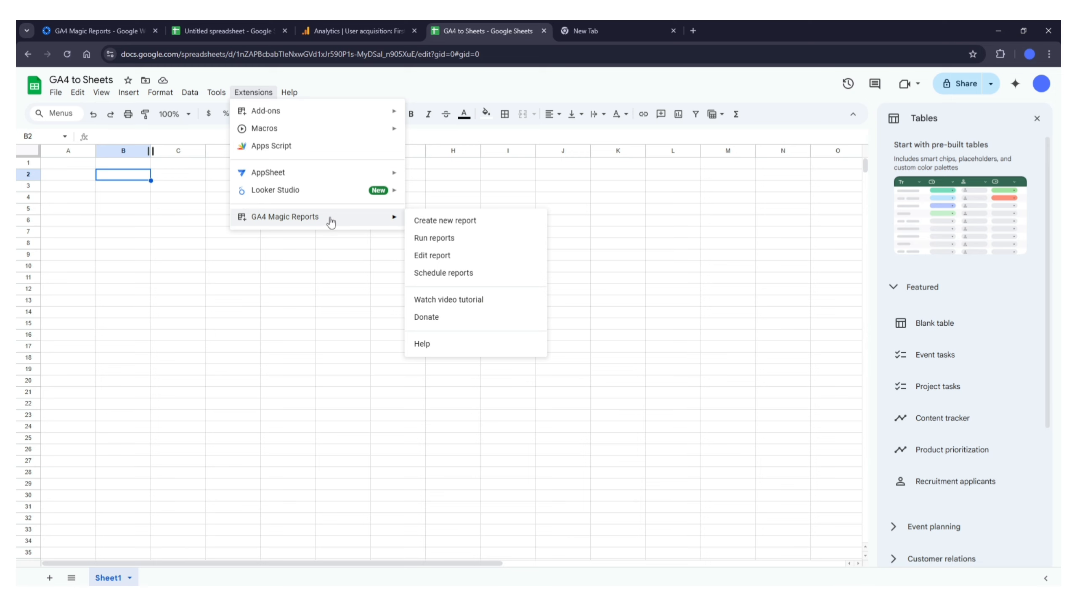
click(441, 222)
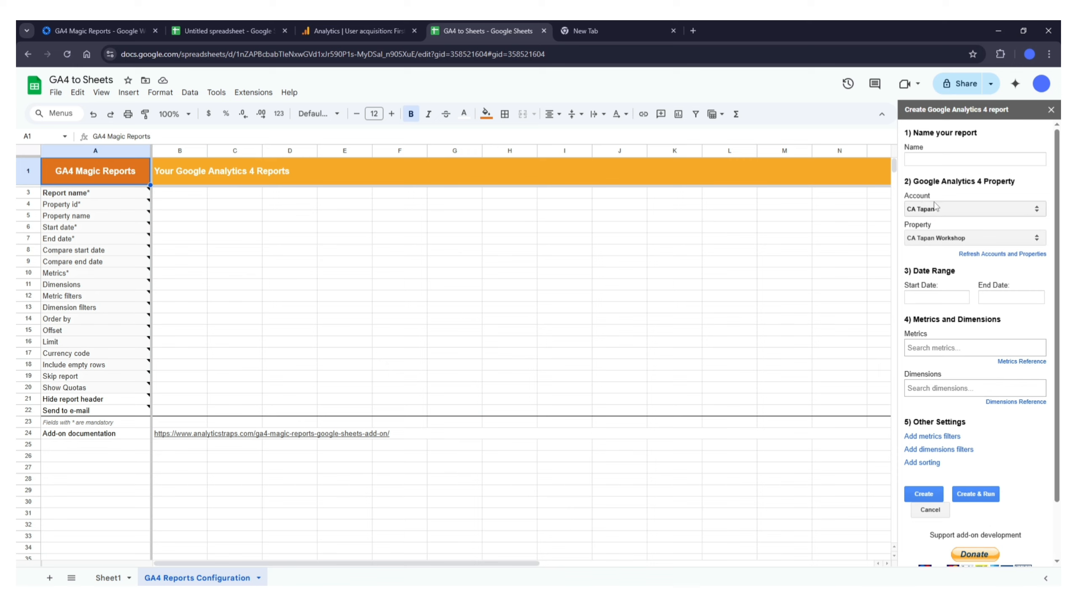
- Choose the Canva Invites account and its Canva Invites property as the report's data source
click(942, 210)
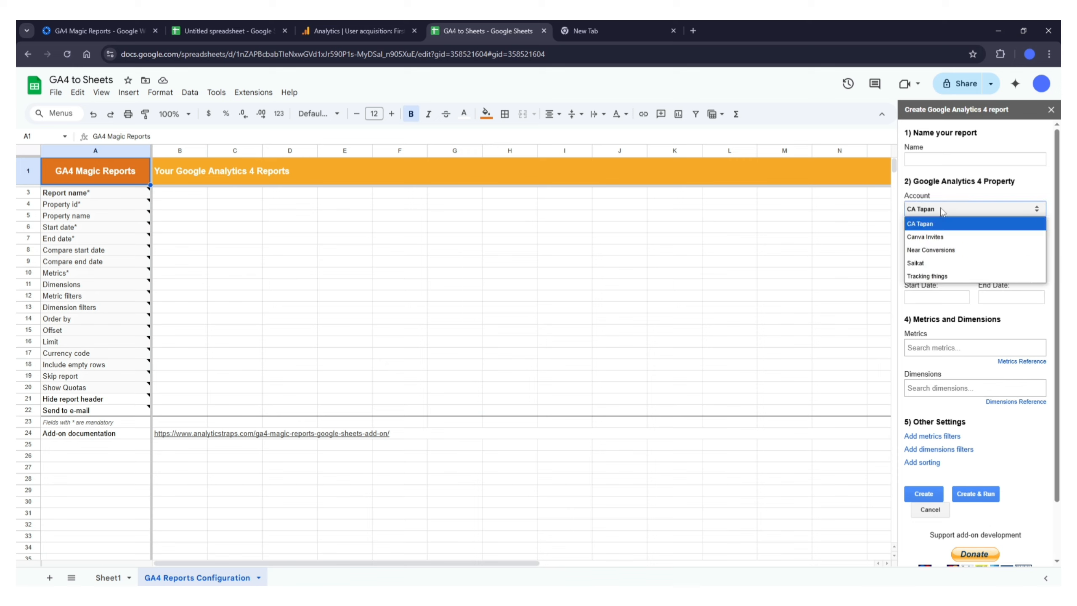
click(947, 238)
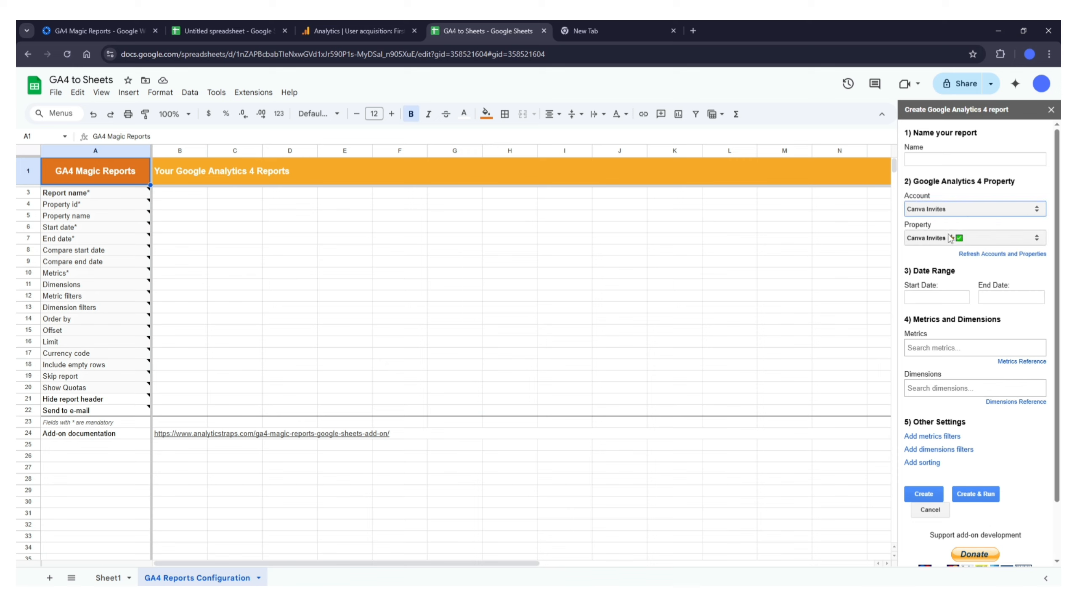
double_click(923, 226)
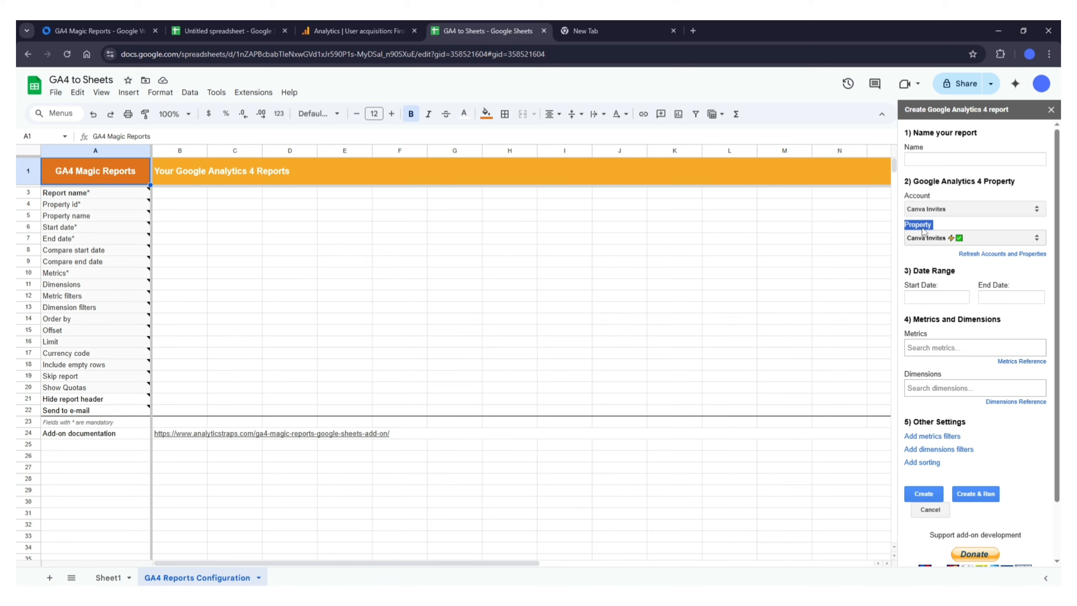
click(945, 240)
click(947, 258)
double_click(927, 182)
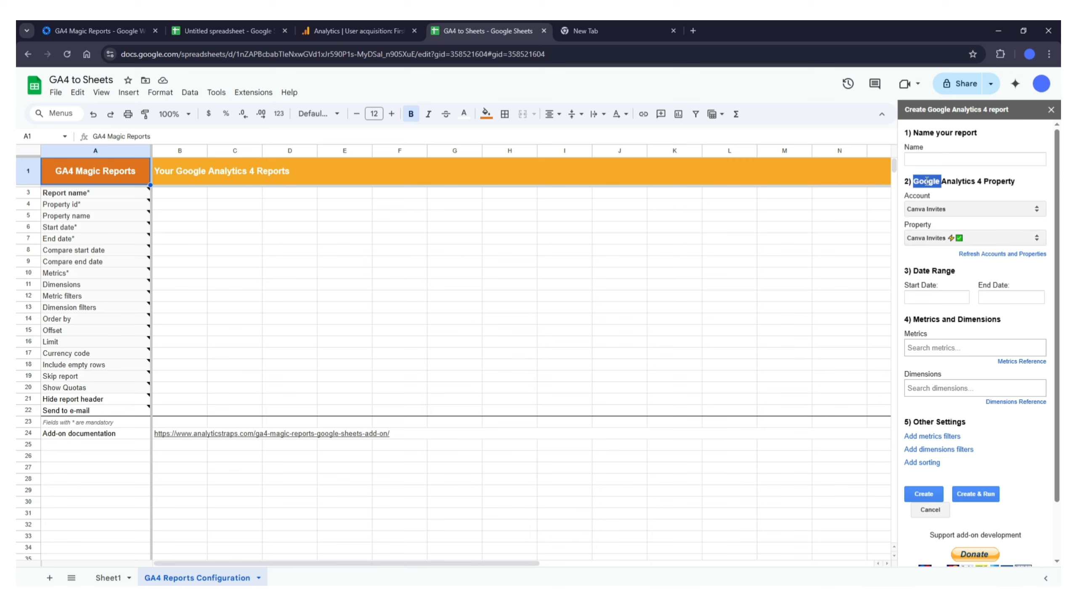
click(962, 182)
- Name the new Google Analytics 4 report "canva report"
click(957, 158)
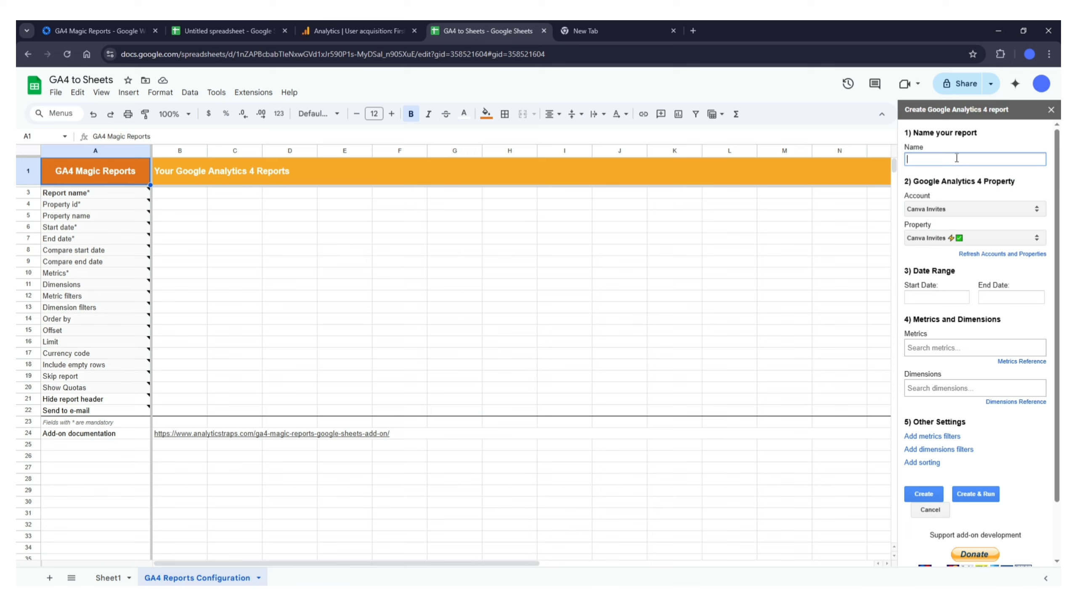
text(canva report)
click(928, 263)
triple_click(930, 265)
click(931, 263)
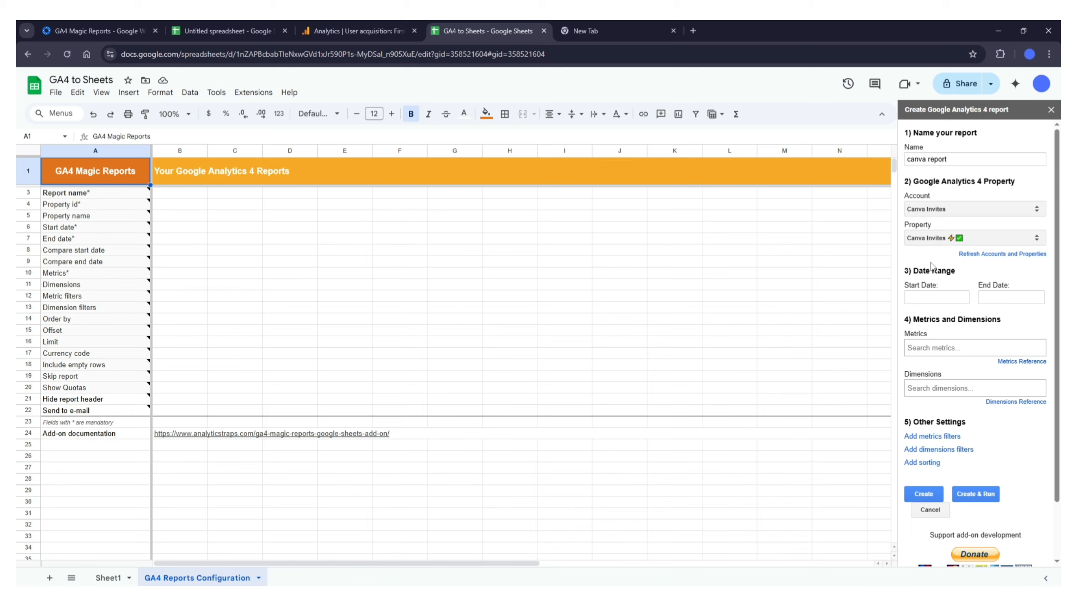
- Set the report's date range to start on 2025-06-02 and end on 2025-06-09
click(934, 295)
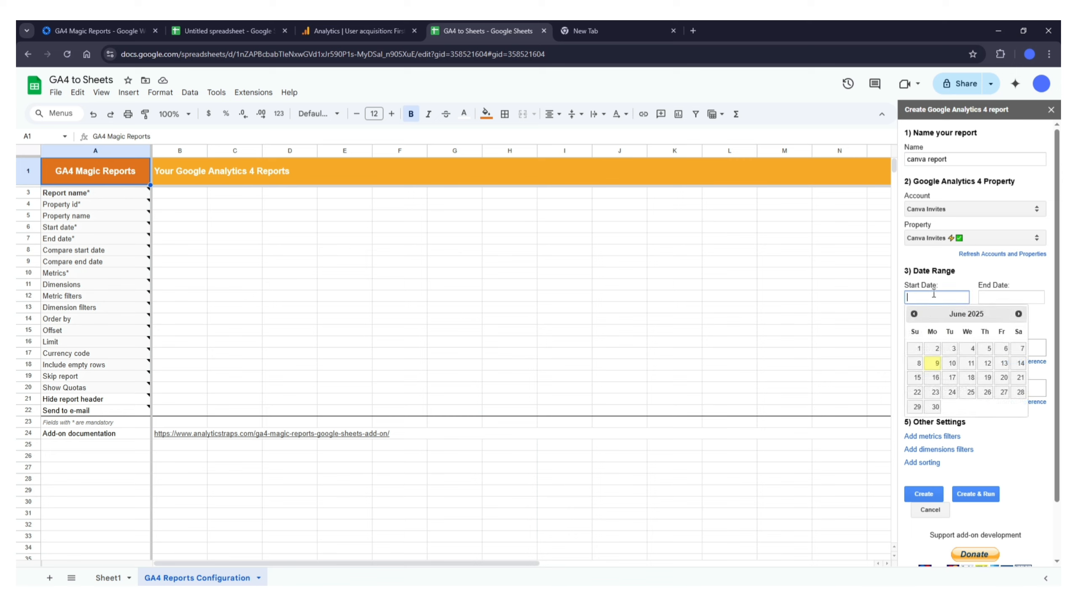
click(936, 348)
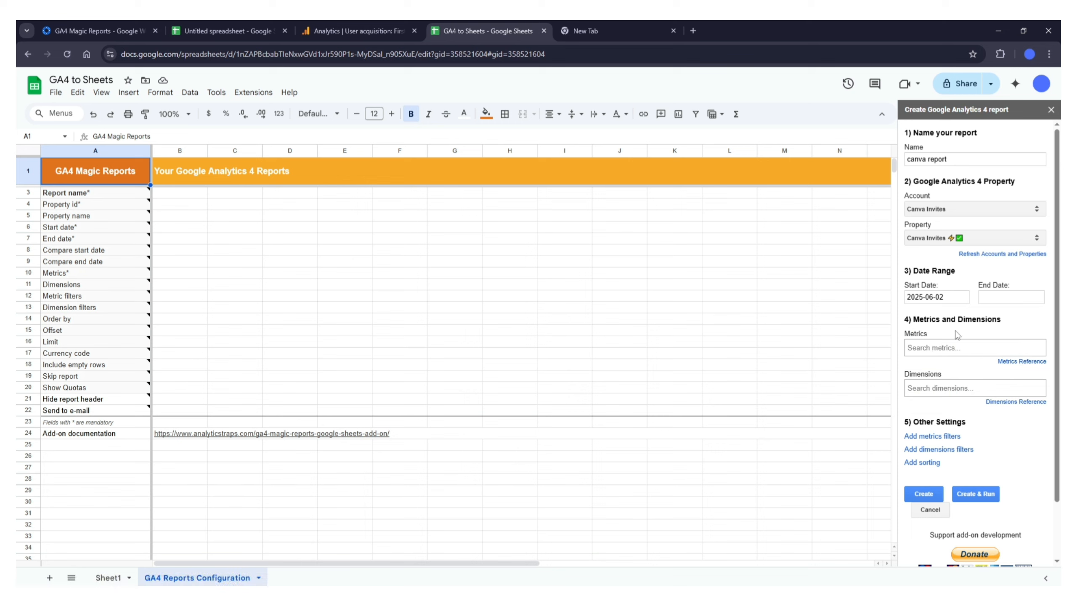
click(999, 296)
click(962, 365)
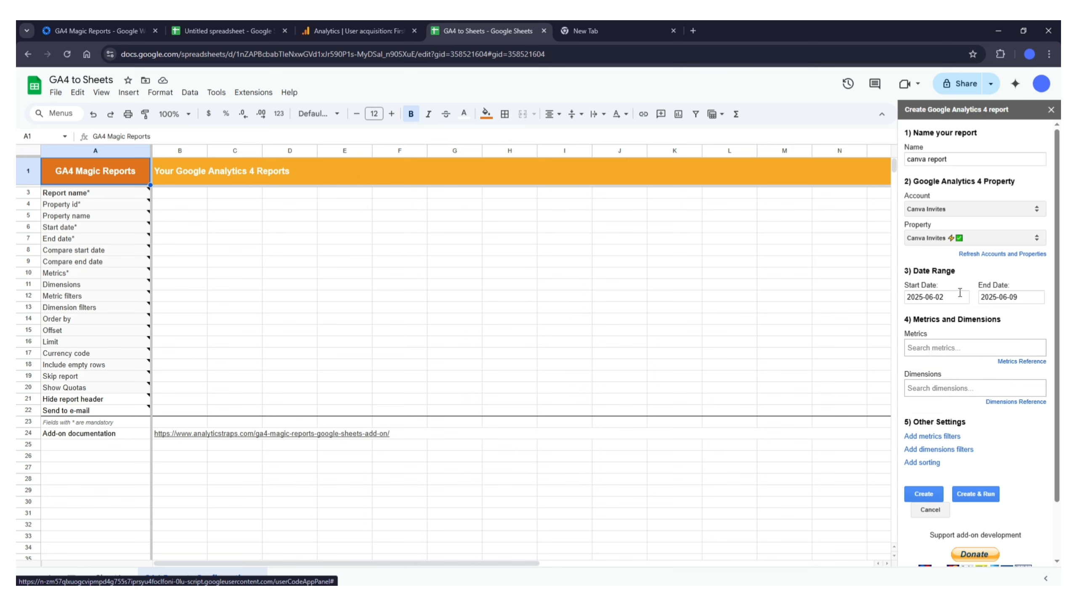
click(935, 293)
click(956, 289)
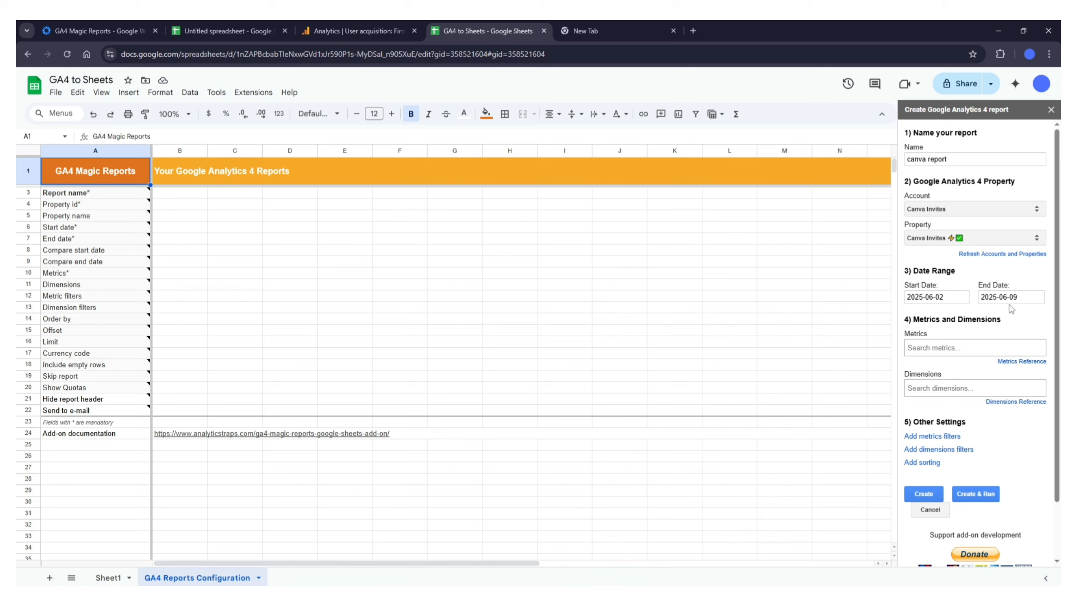
- Search the metrics for "new" and add New users to the report
triple_click(930, 318)
click(940, 318)
click(949, 345)
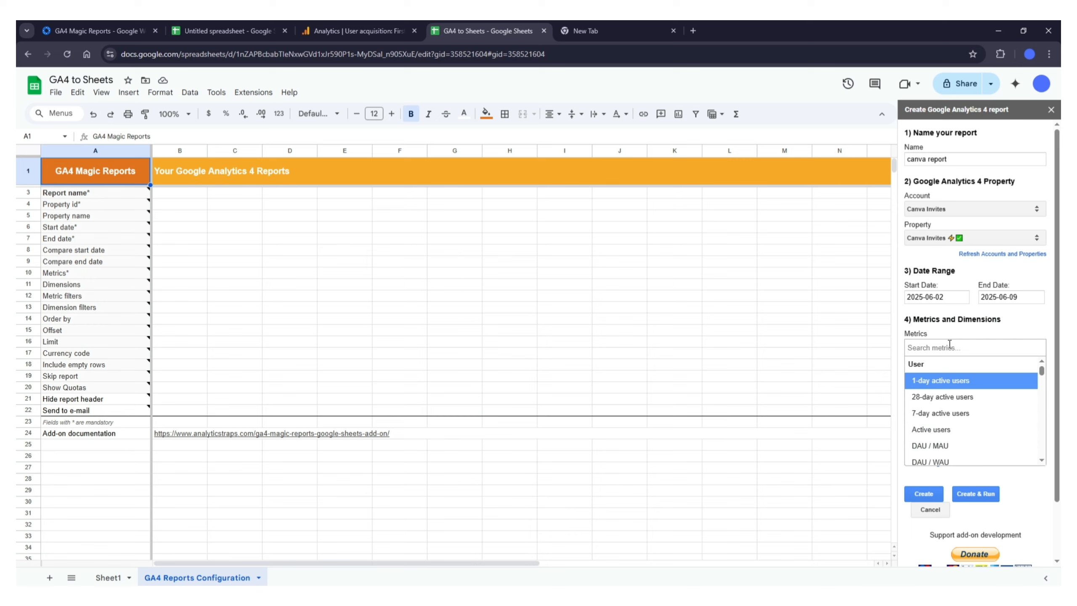
text(new)
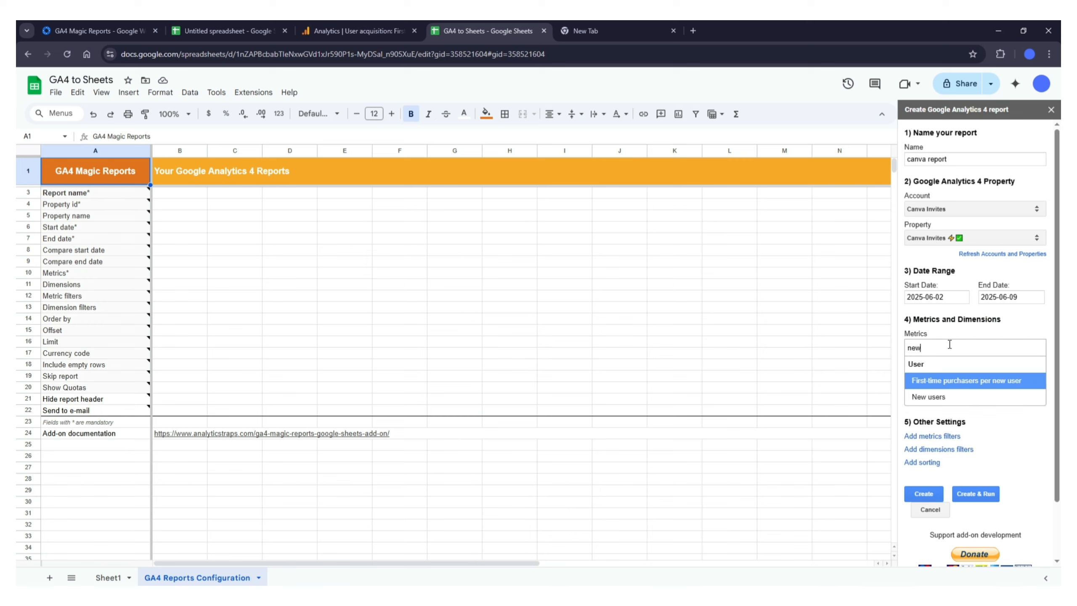
click(949, 395)
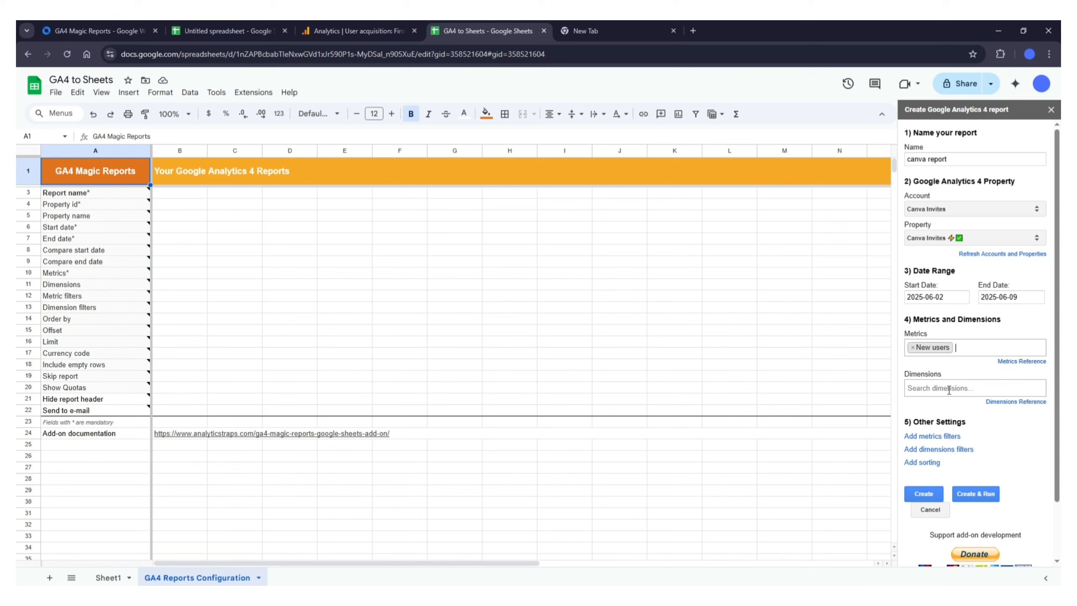
- Search the dimensions for "page" and add Page path to the report
click(949, 388)
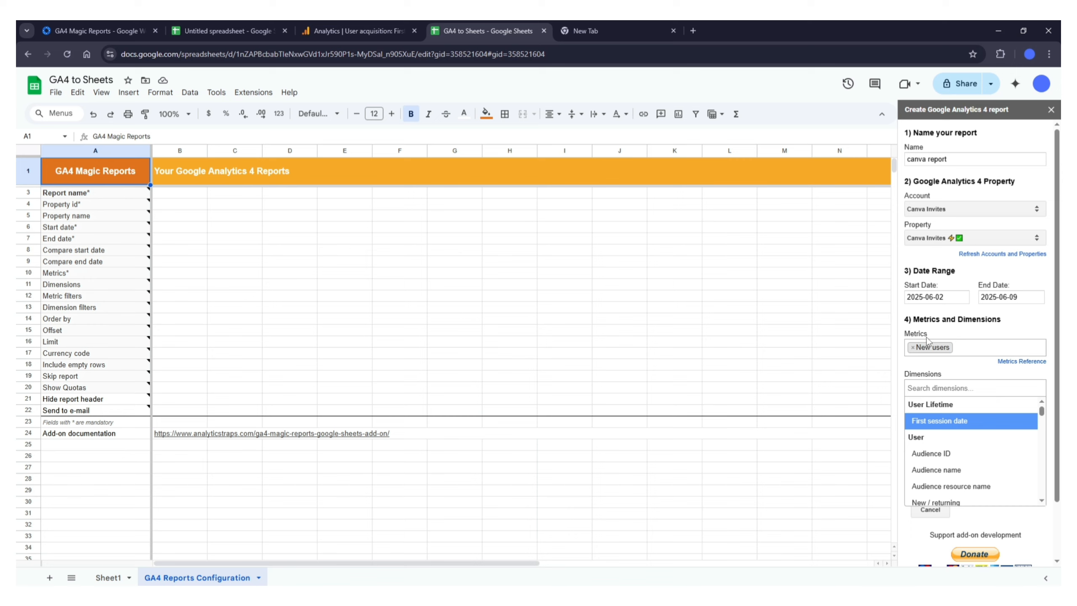
click(967, 386)
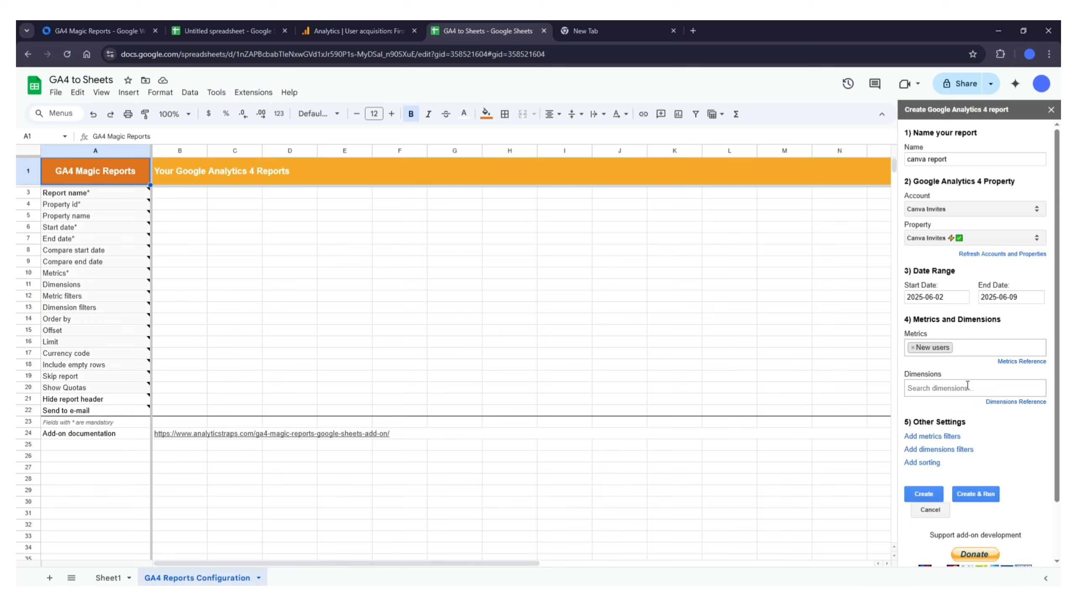
text(pa)
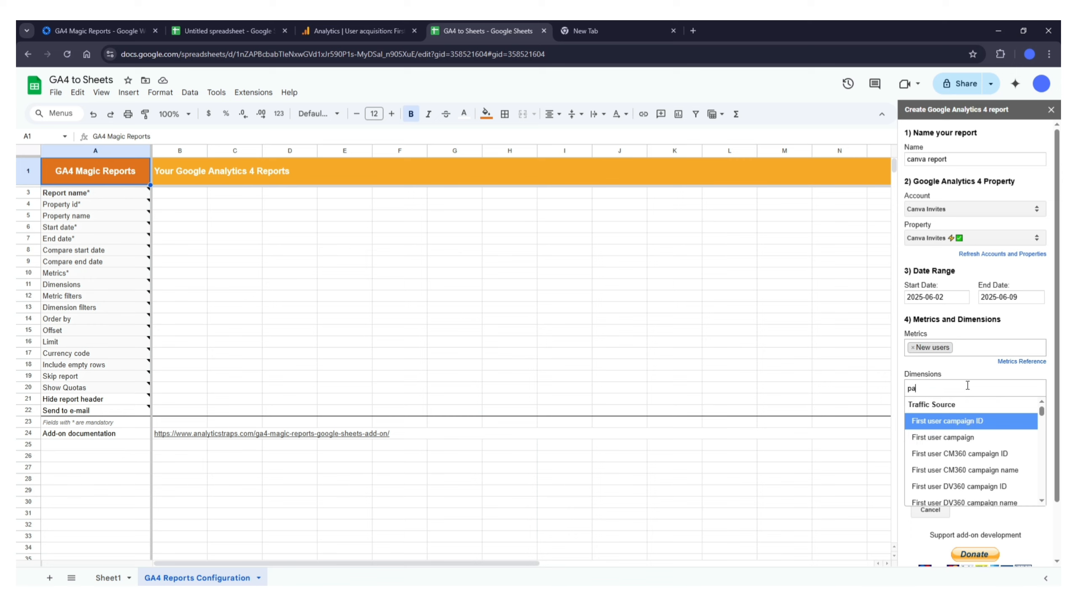
text(ge)
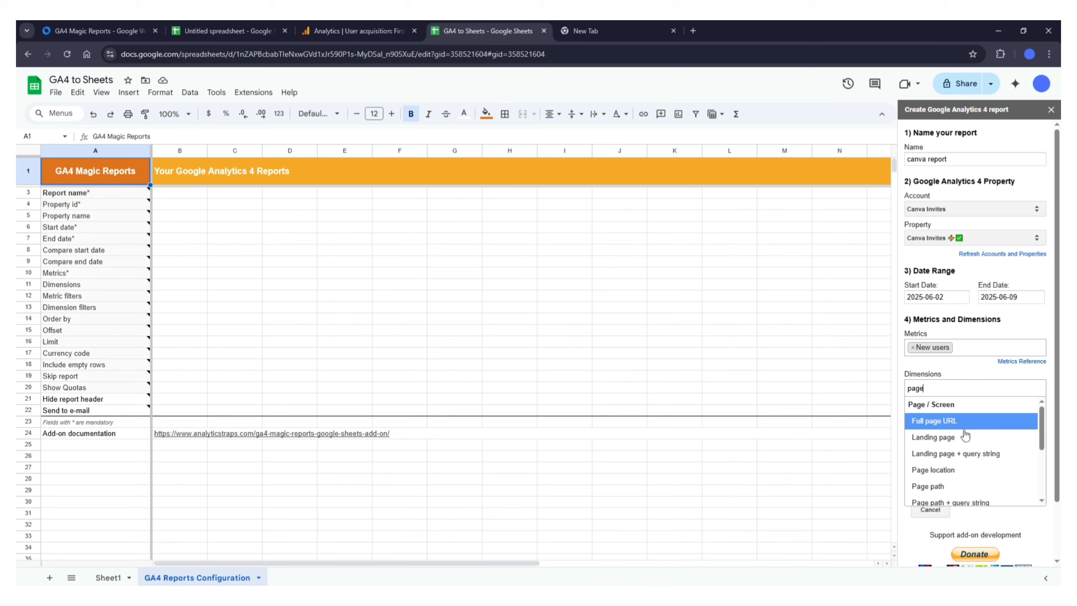
click(960, 486)
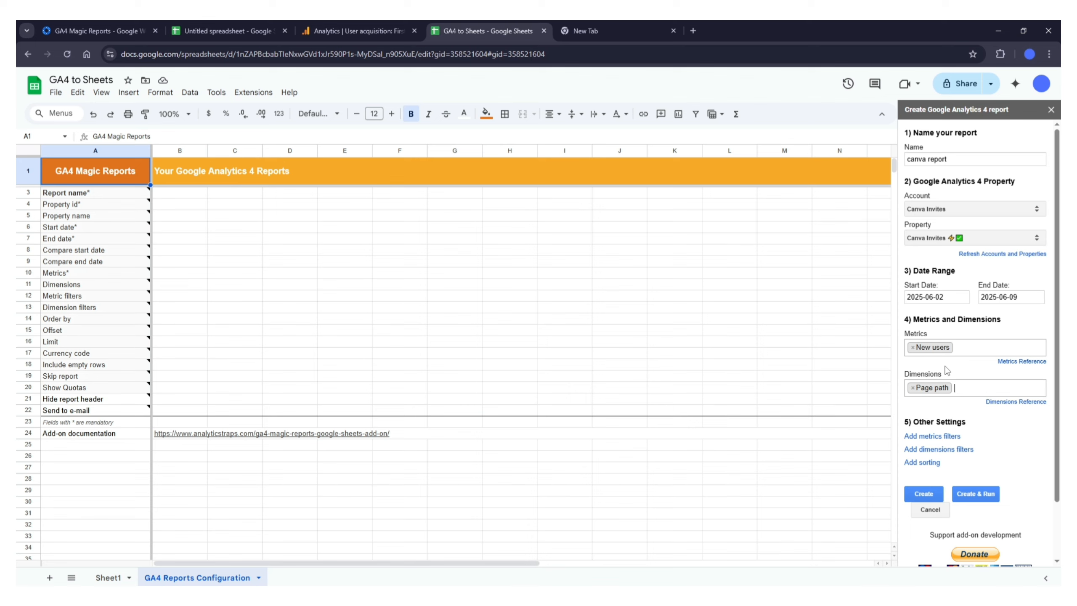
- Create the report without running it and review its settings in column B of the configuration sheet
click(927, 495)
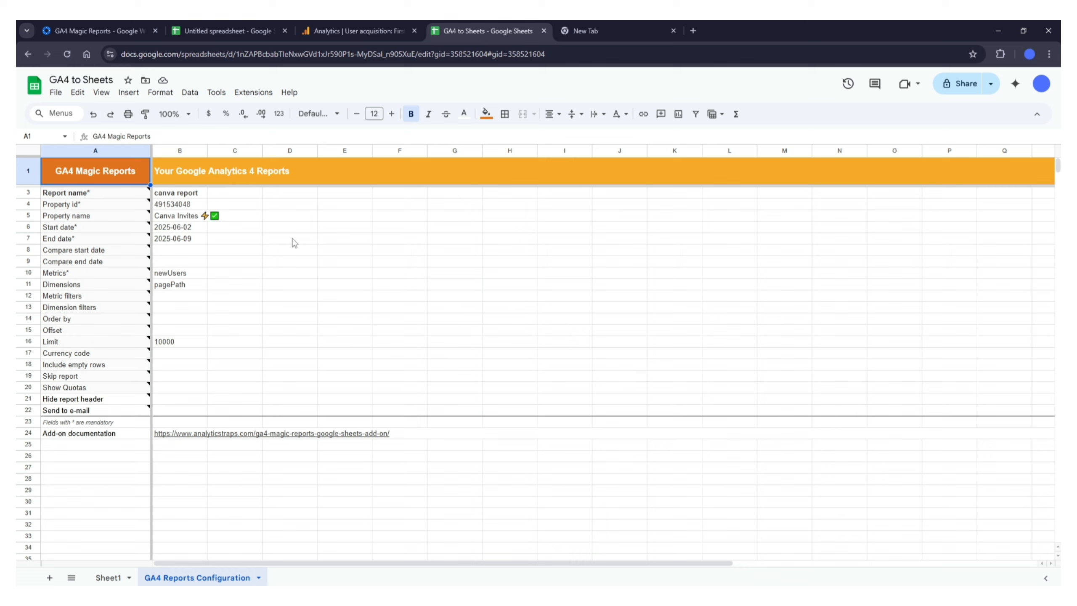
click(182, 151)
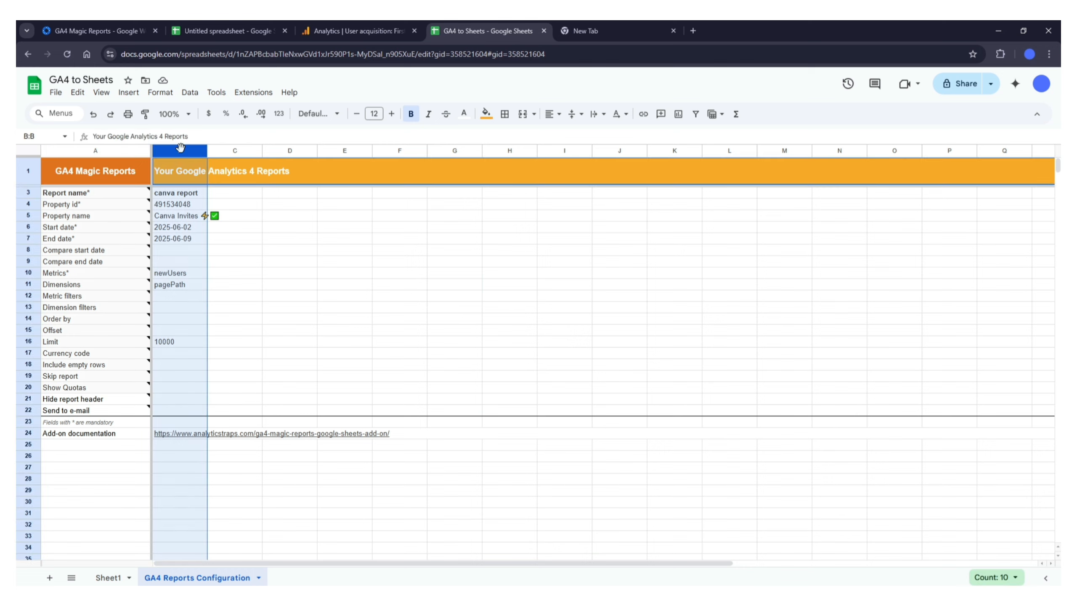
click(261, 310)
click(181, 151)
click(253, 310)
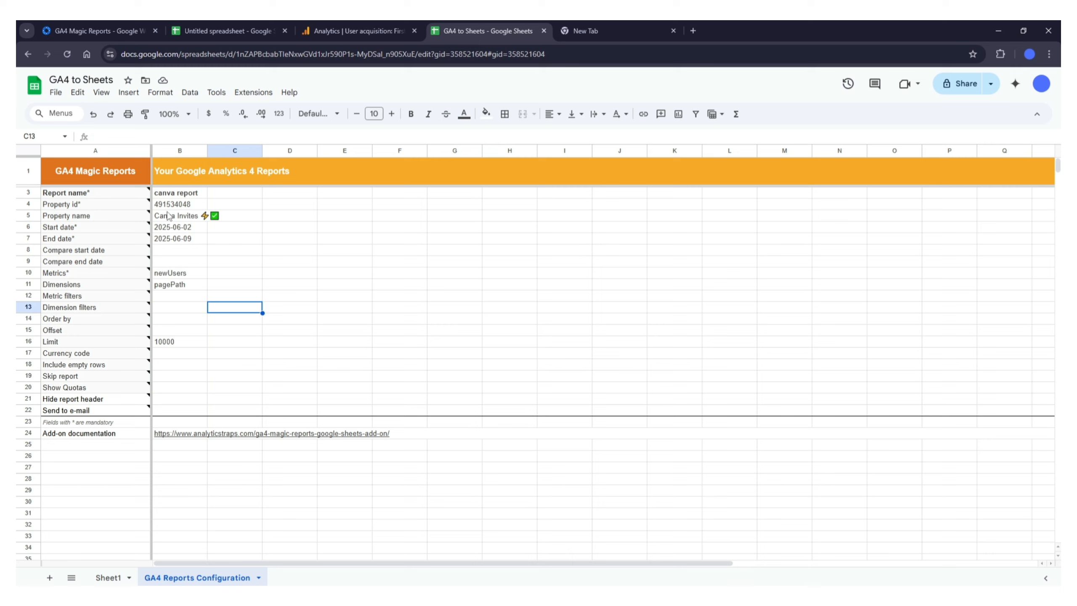
- Run the configured GA4 Magic Reports report and dismiss the report status dialog
click(248, 94)
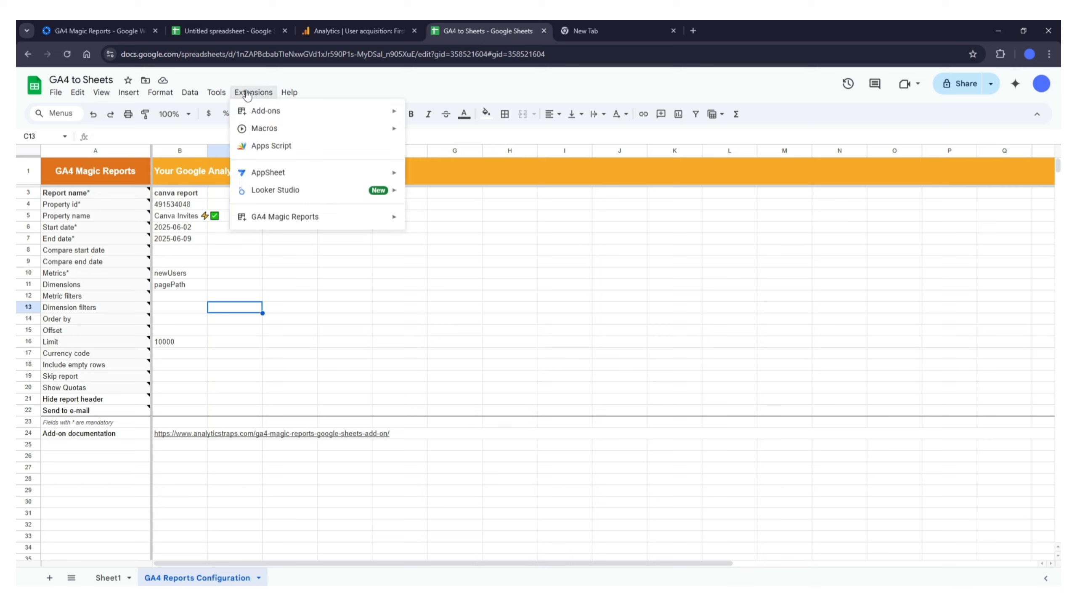
mouse_move(292, 217)
click(456, 239)
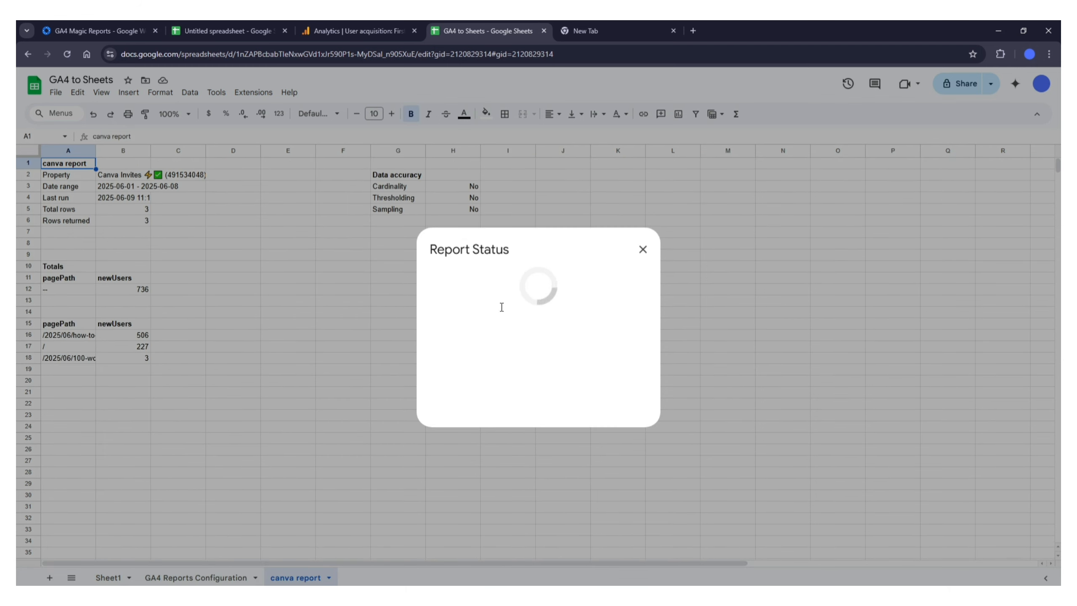
double_click(438, 273)
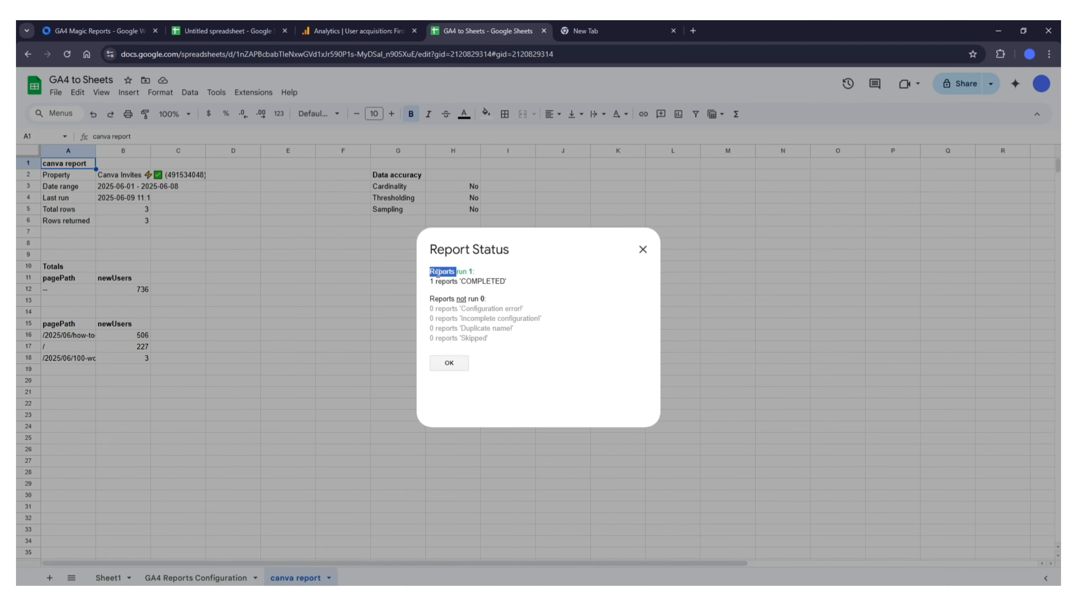
double_click(466, 277)
click(446, 361)
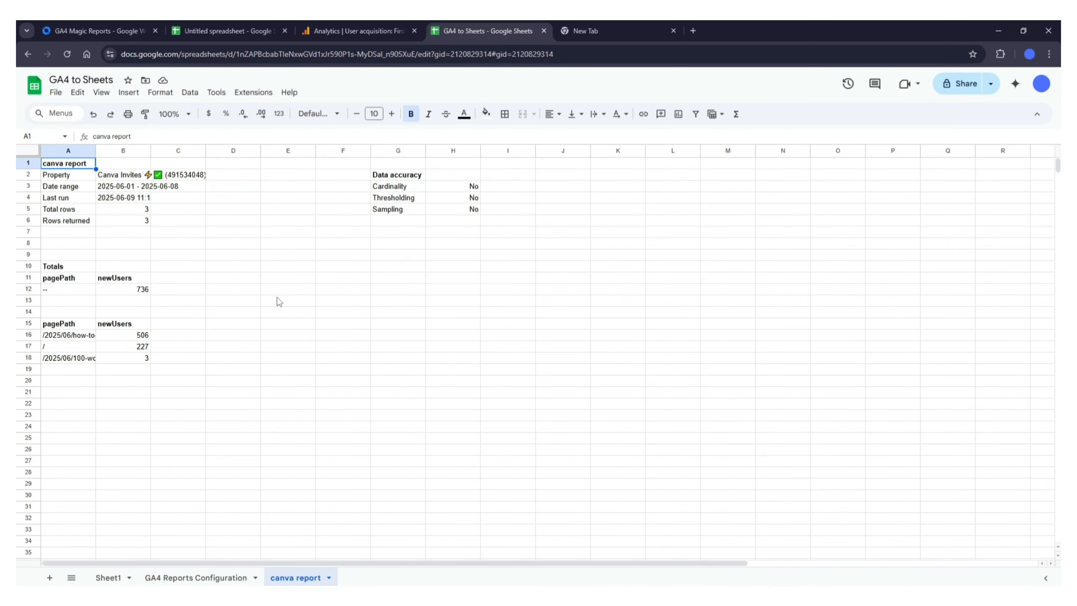
- Widen column A of the canva report sheet to fit the full page paths, and select the first page's newUsers value
click(255, 281)
drag(96, 151, 309, 151)
click(300, 280)
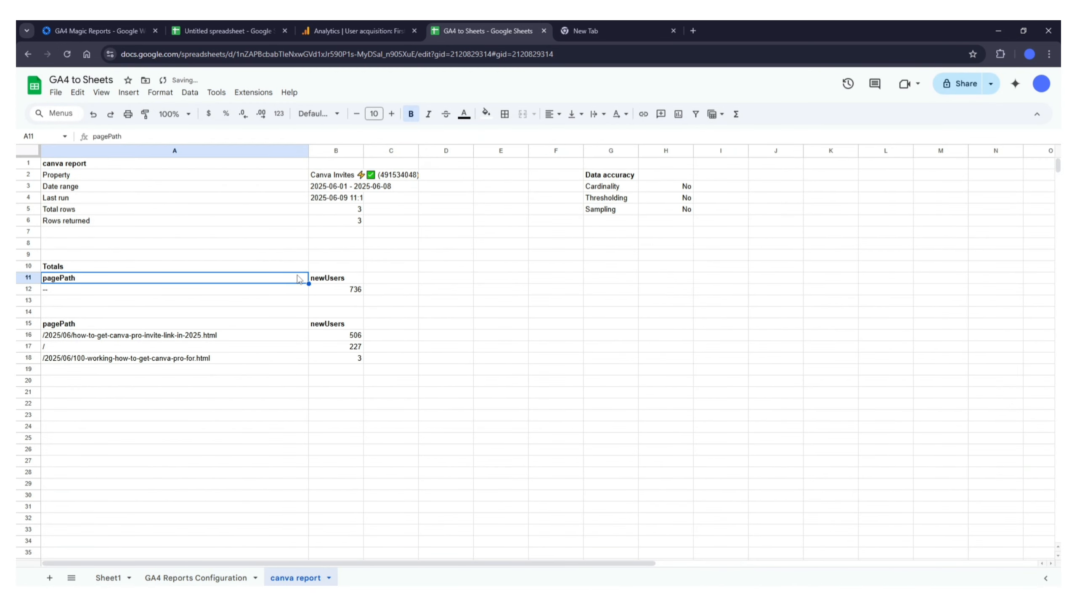
click(337, 325)
click(341, 337)
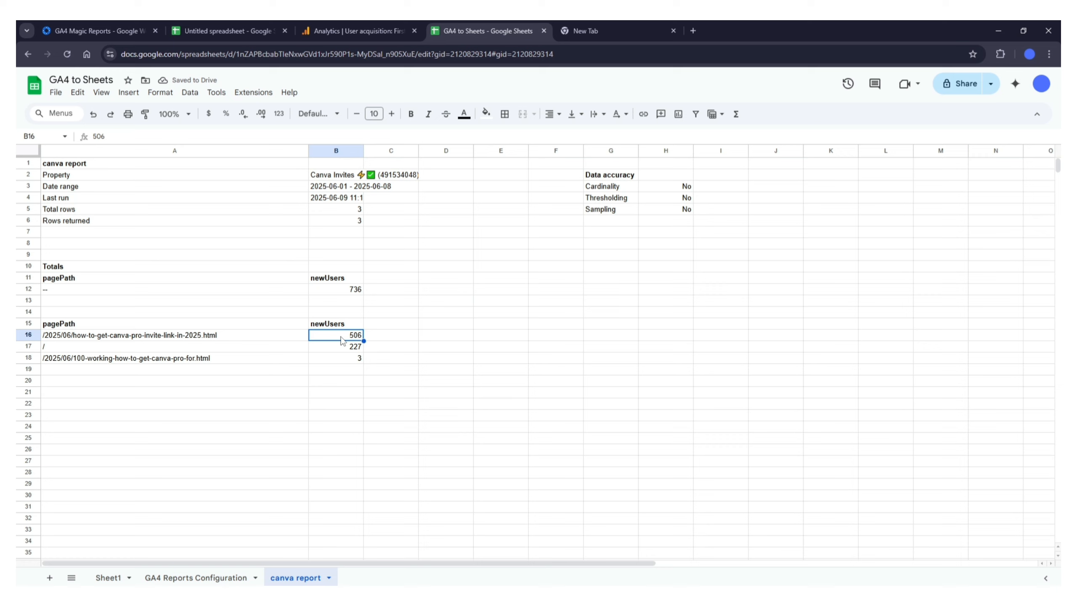
- Check the newUsers values of the listed pages and widen column B of the canva report sheet to fit the last run timestamp
click(343, 349)
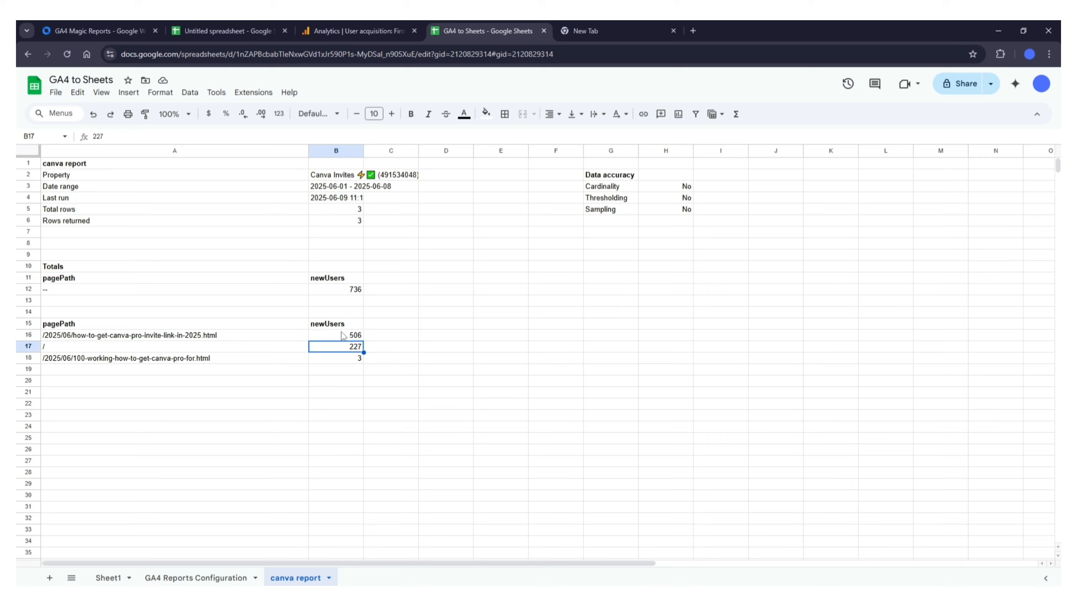
shift+click(343, 335)
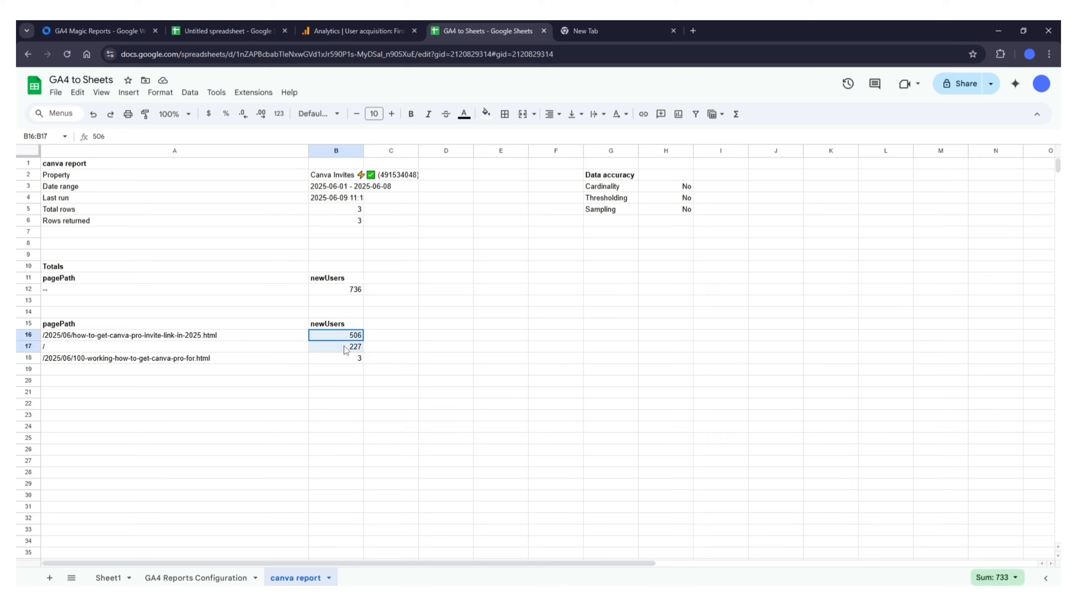
click(370, 336)
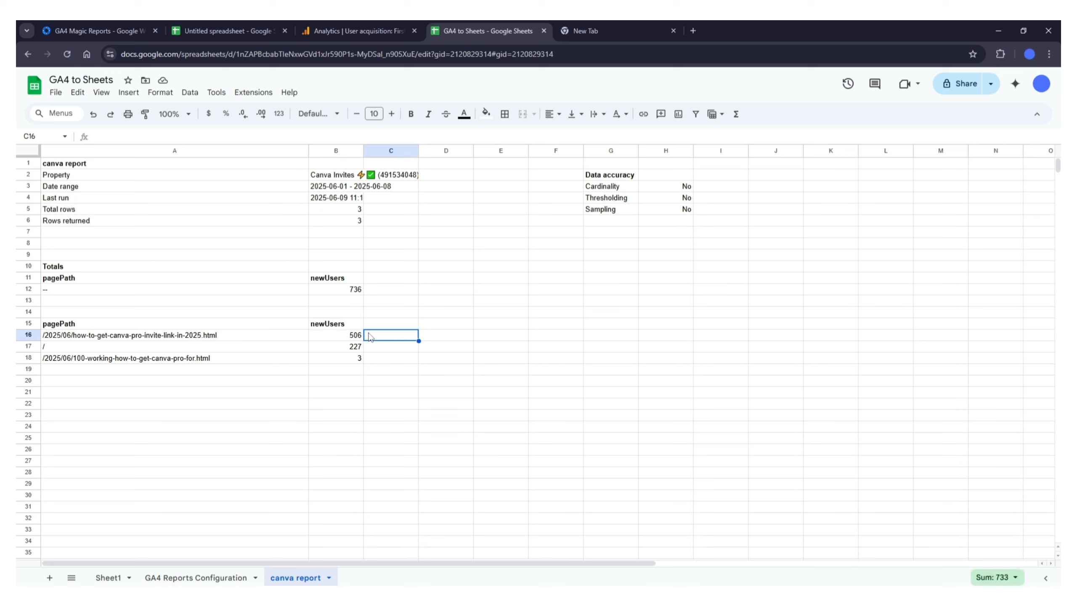
click(330, 341)
click(291, 341)
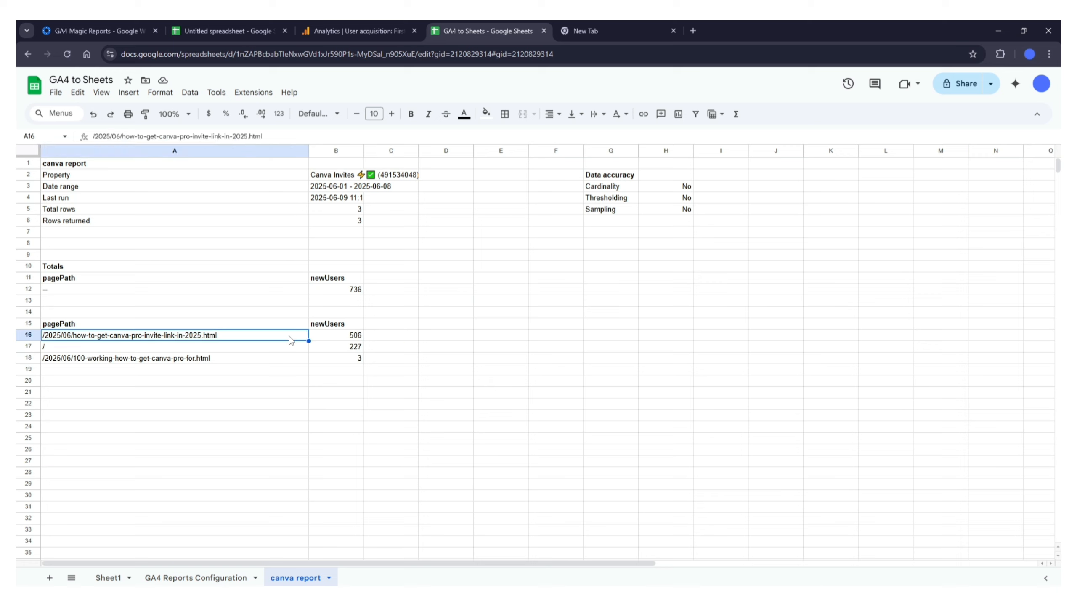
click(337, 348)
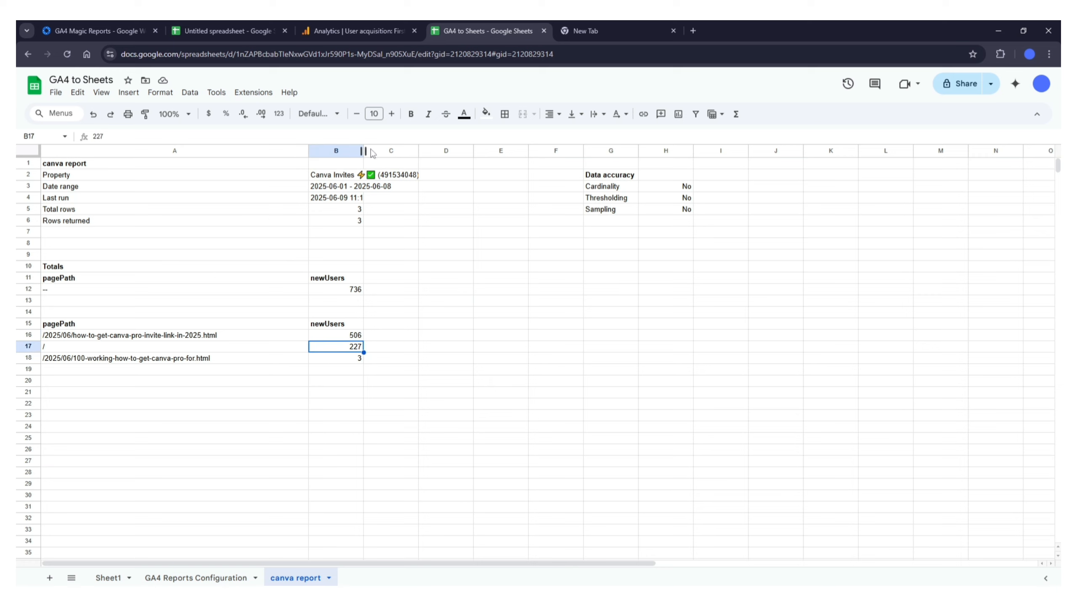
drag(363, 151, 414, 150)
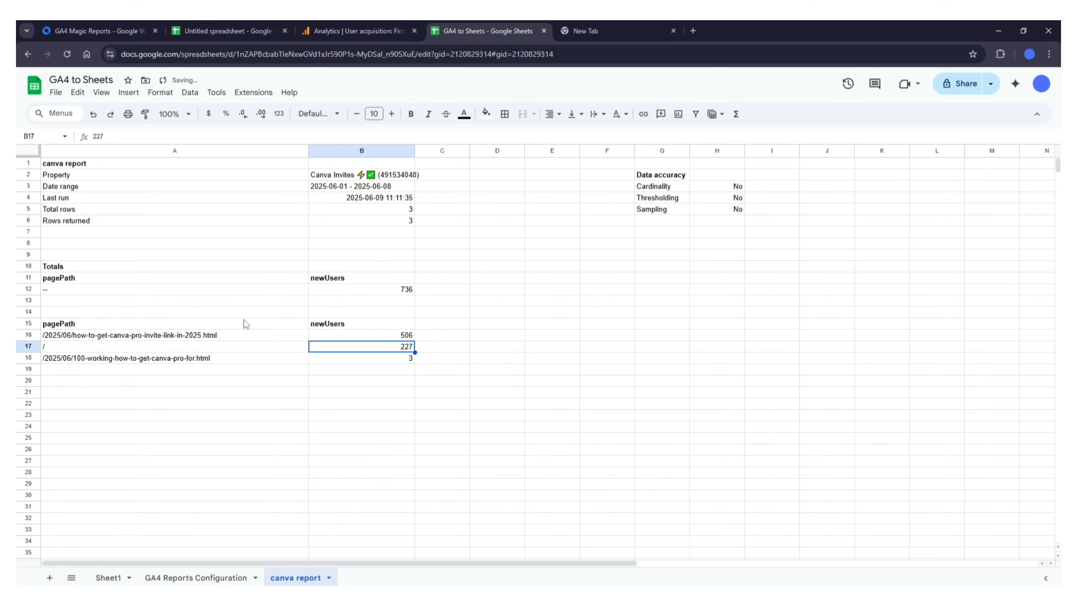
- Examine the pagePath entries in the canva report sheet and the newUsers value belonging to the first page
click(223, 325)
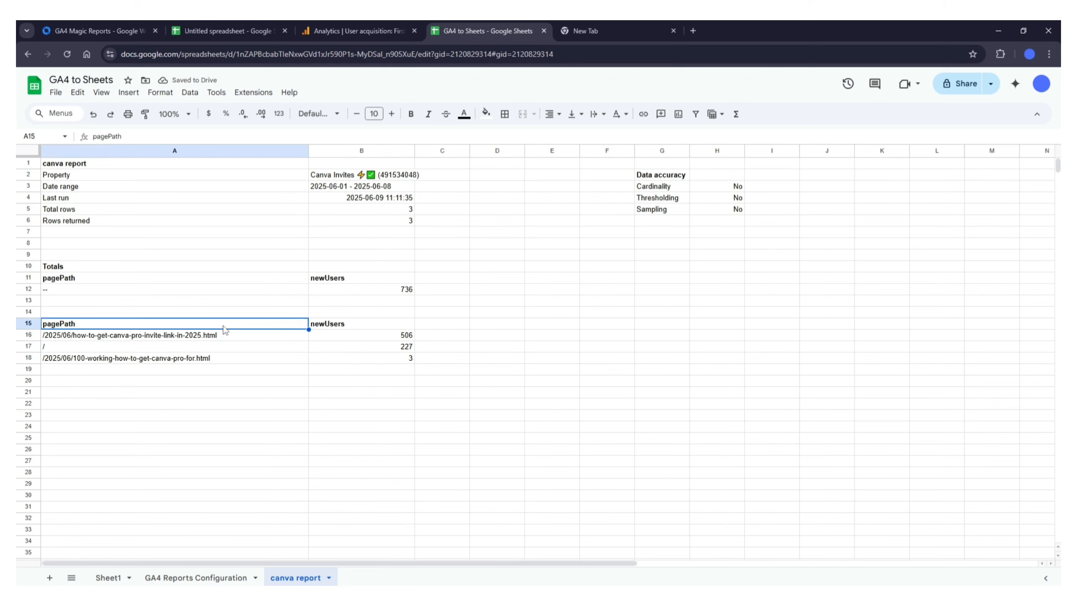
click(283, 357)
click(291, 323)
click(268, 337)
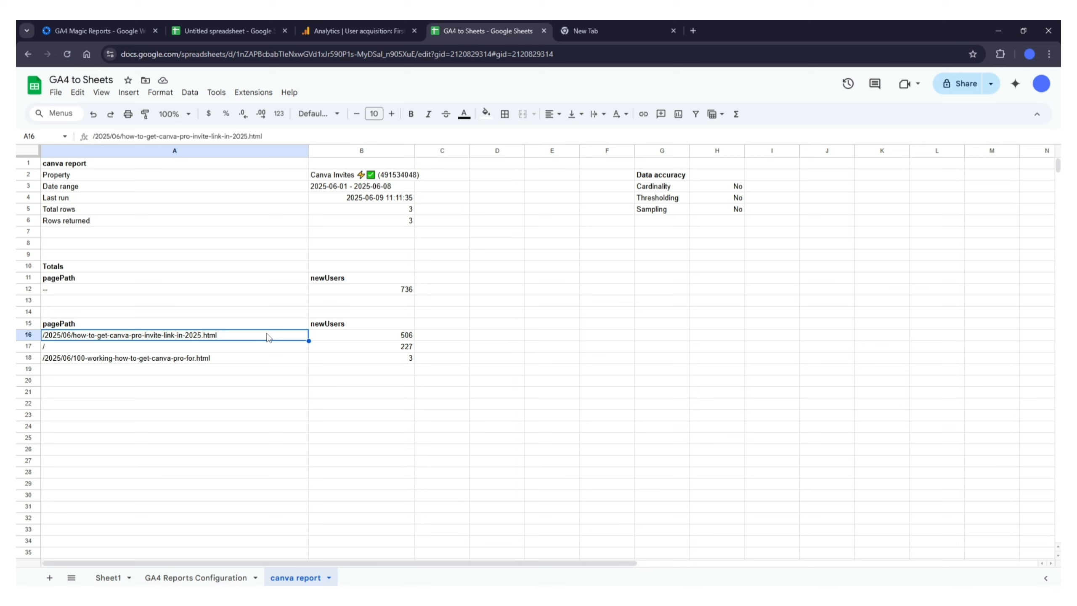
click(352, 314)
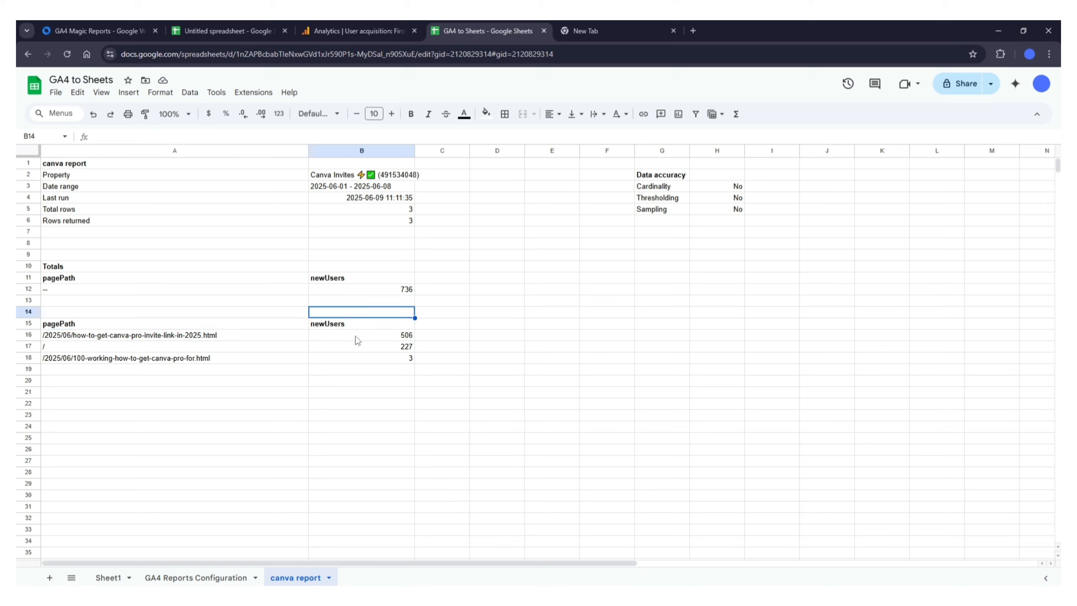
click(356, 339)
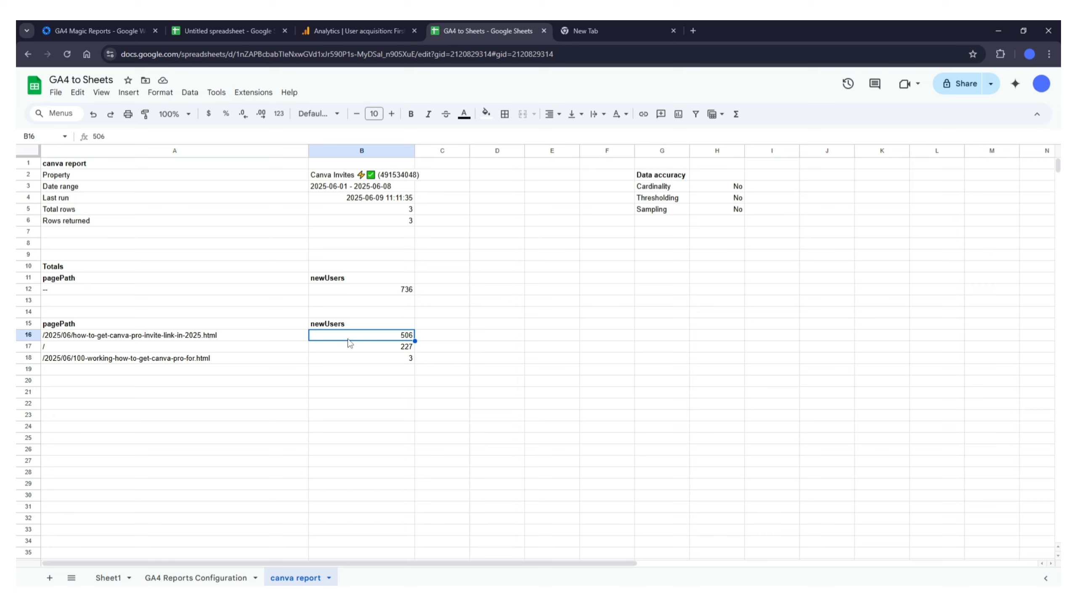
click(231, 327)
click(232, 337)
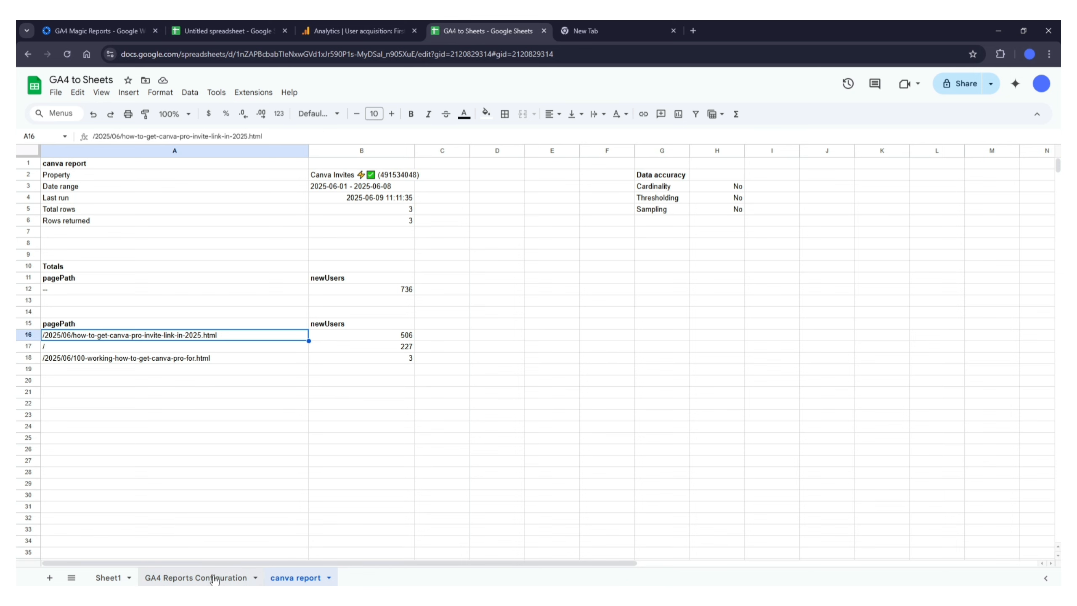
- Review the report settings in the GA4 Reports Configuration sheet, checking column B against the canva report sheet and the empty column C
click(234, 578)
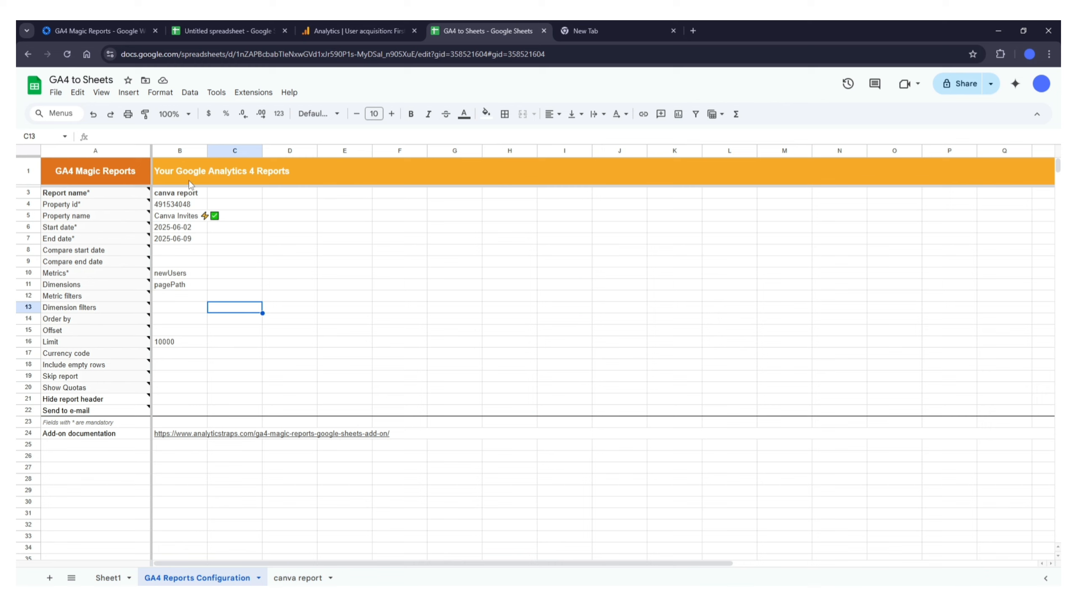
click(186, 149)
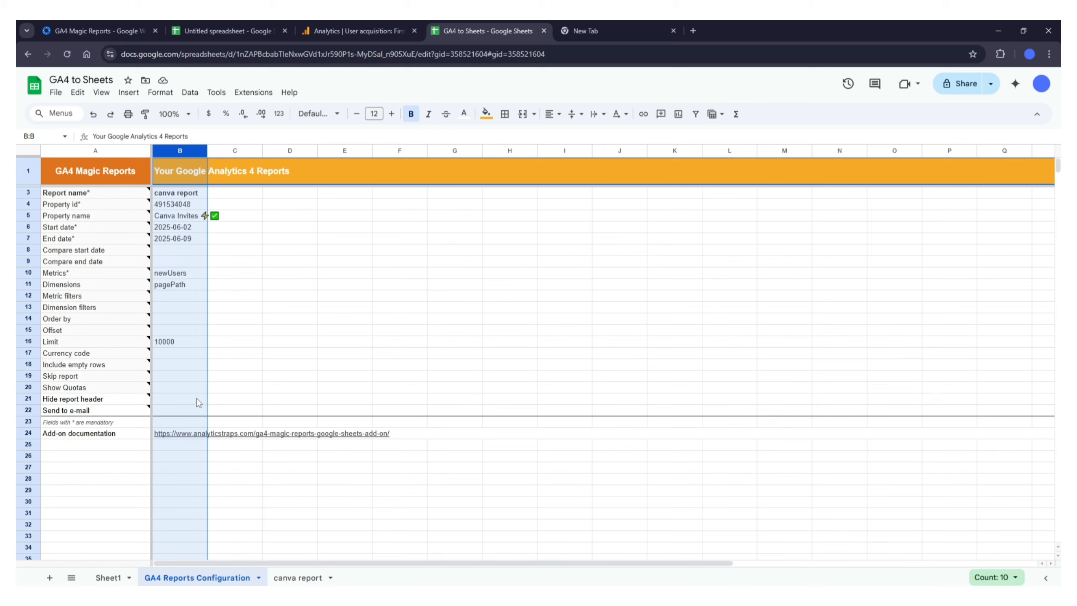
click(241, 358)
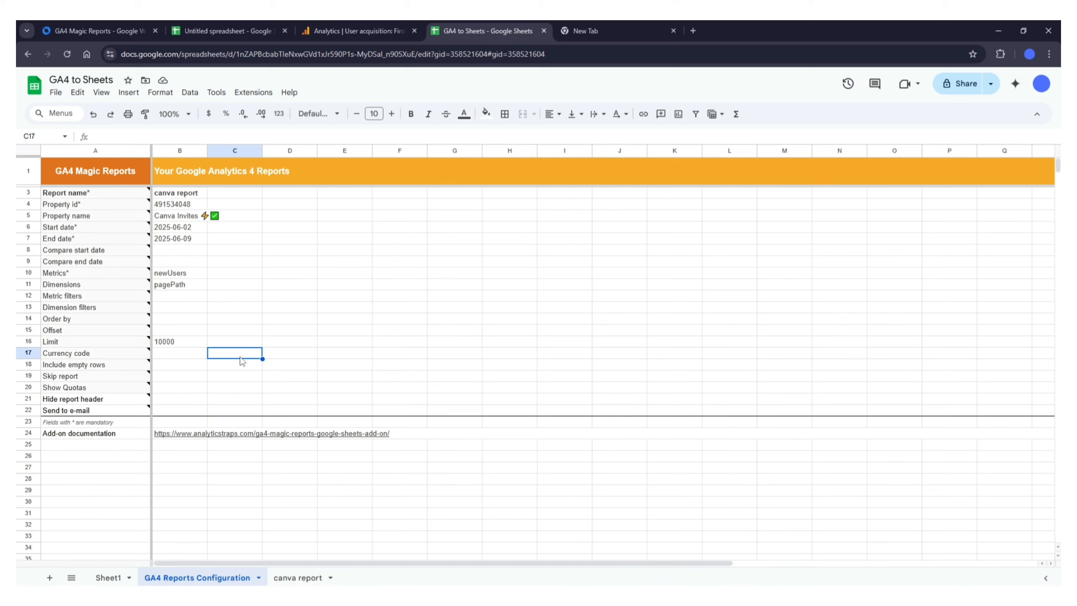
click(233, 153)
click(236, 270)
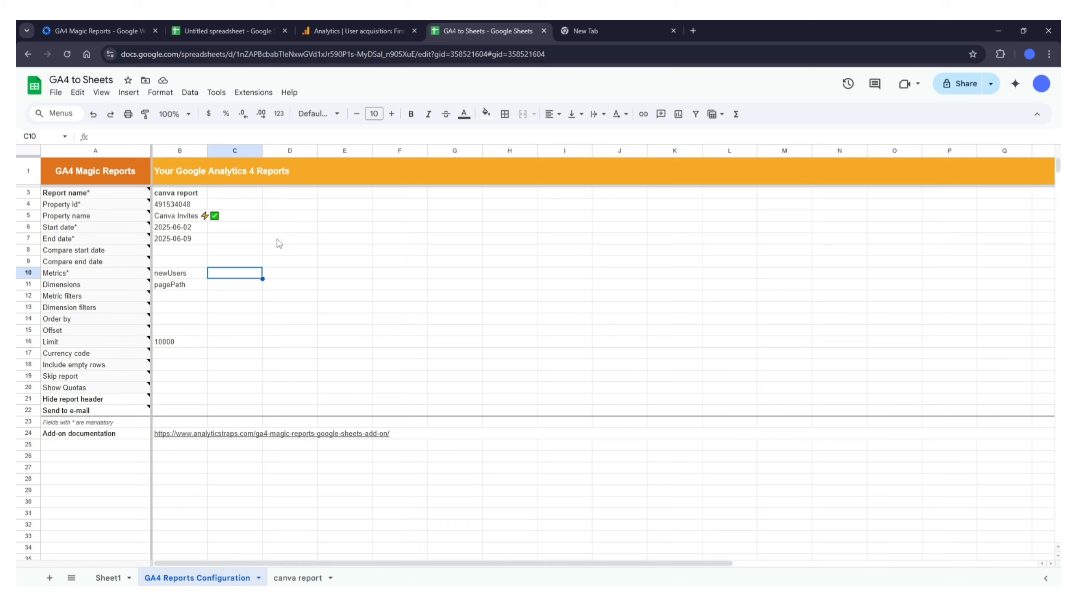
click(181, 152)
click(190, 239)
click(297, 578)
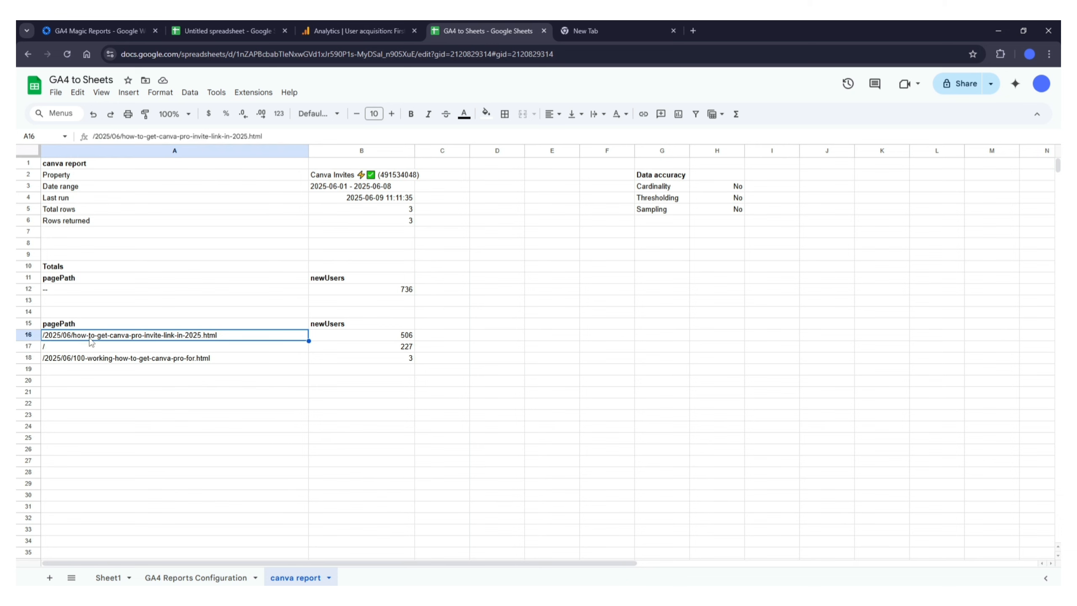
click(196, 578)
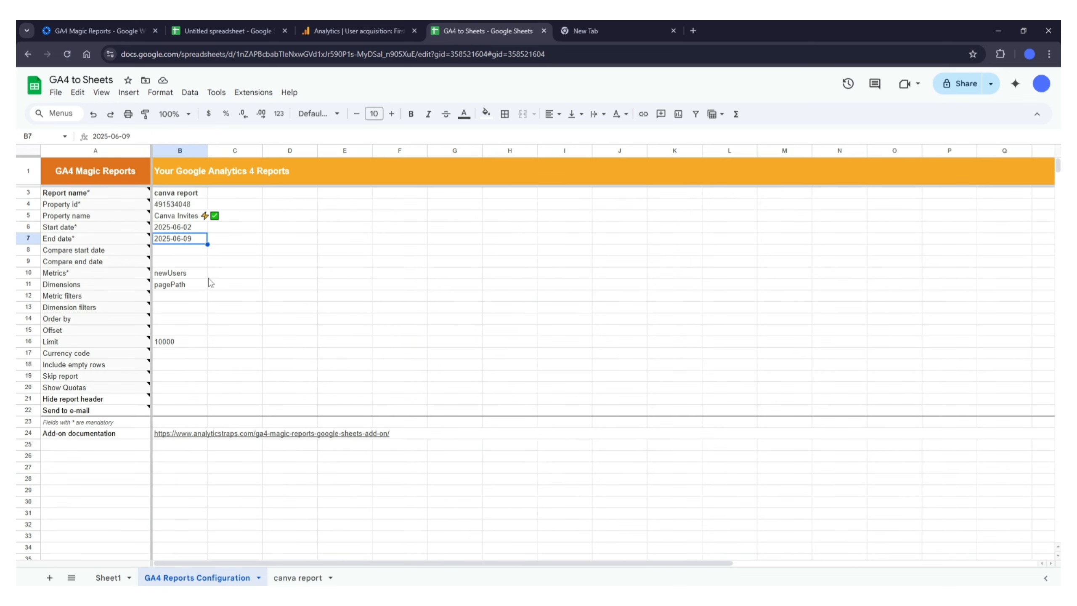
- Open the canva report for editing in GA4 Magic Reports and add Page referrer to its dimensions
click(256, 92)
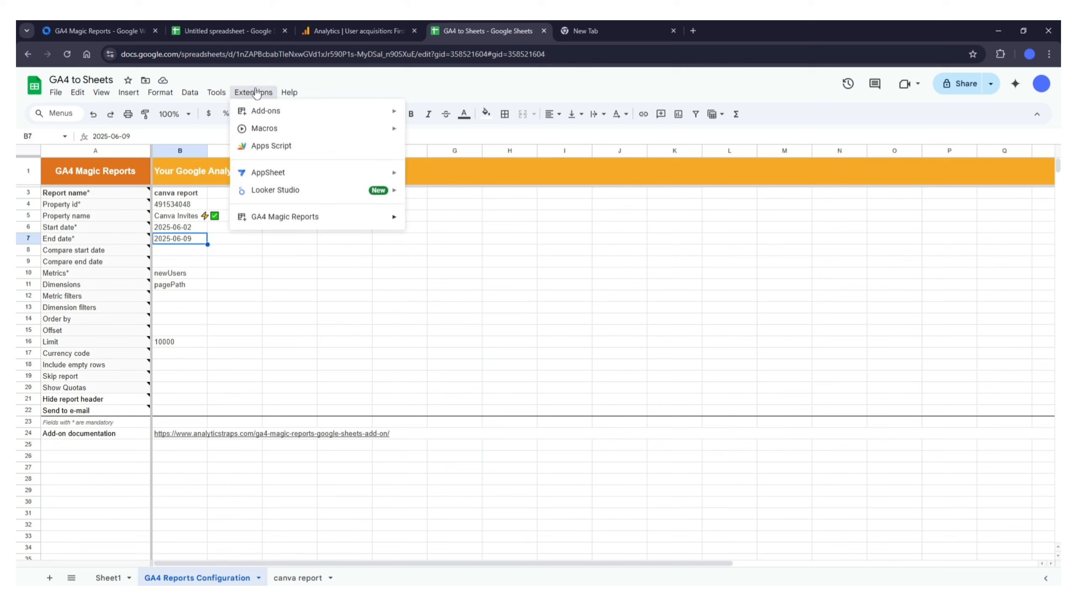
mouse_move(256, 223)
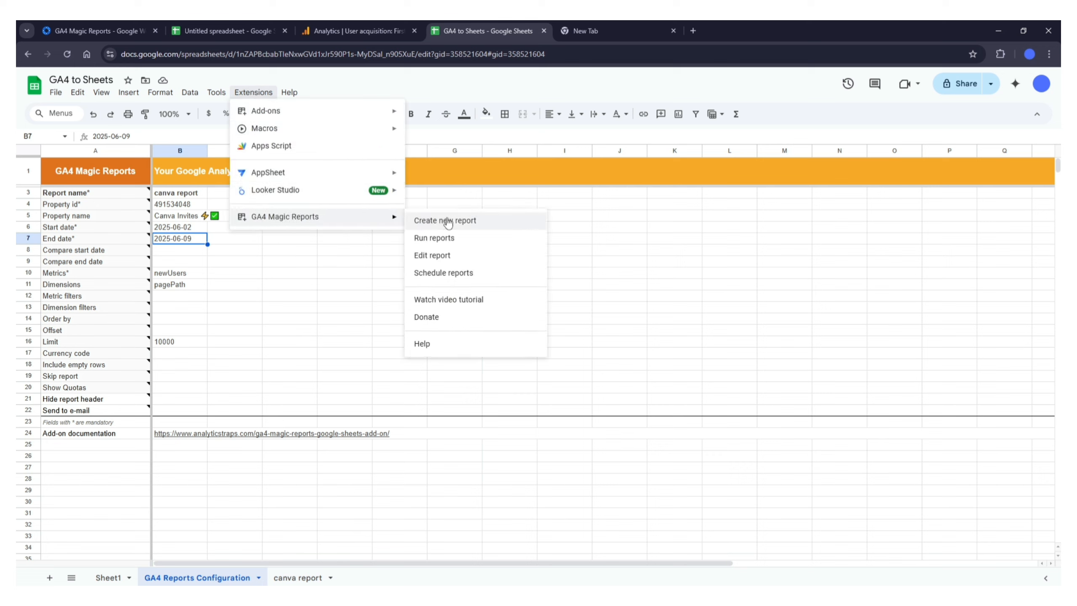
click(447, 256)
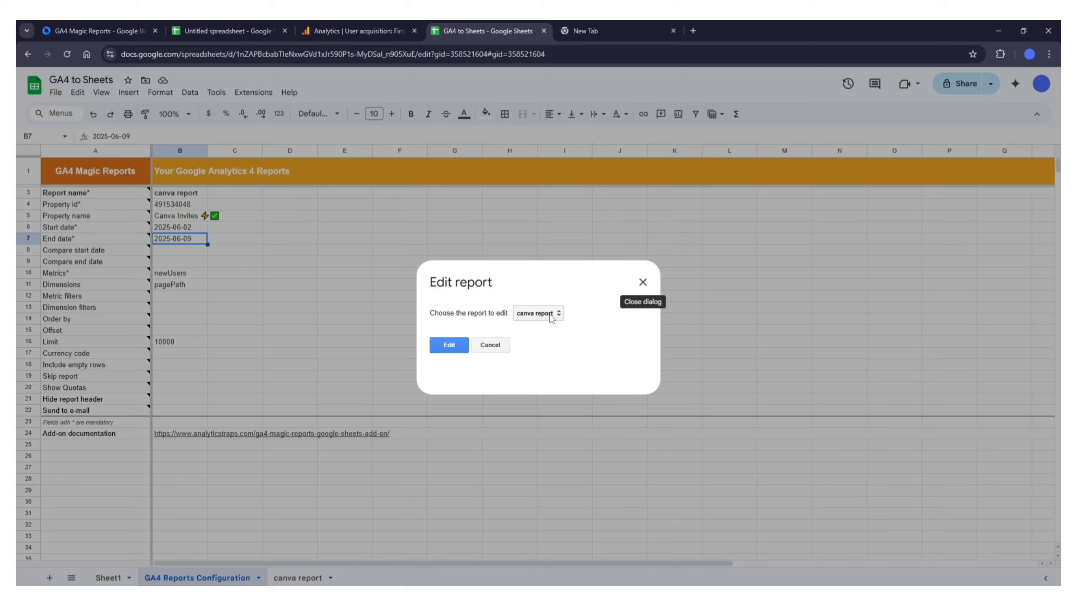
click(552, 317)
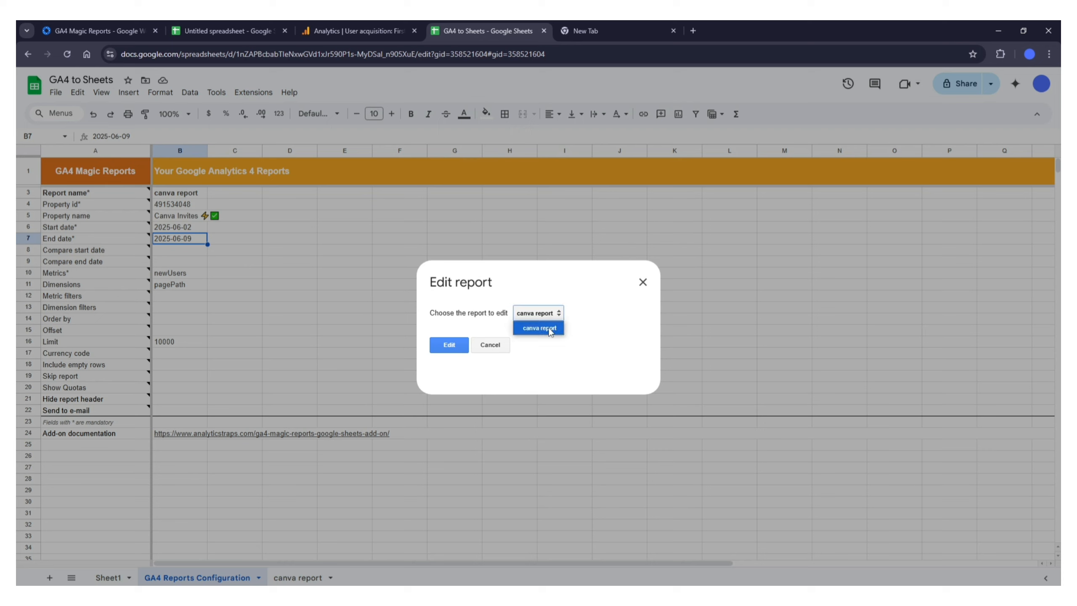
click(551, 330)
click(452, 345)
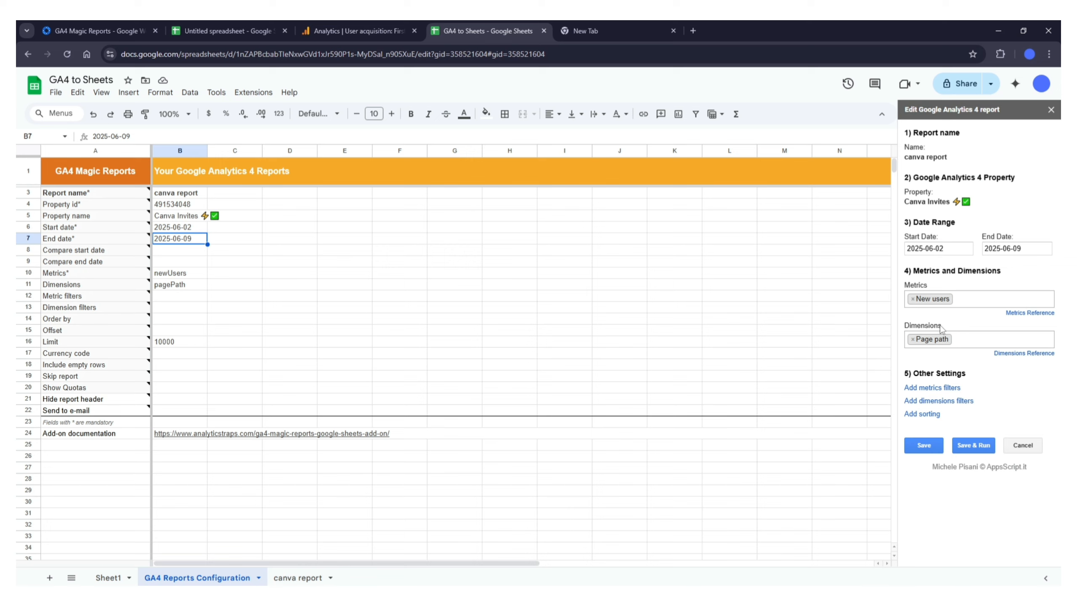
click(976, 342)
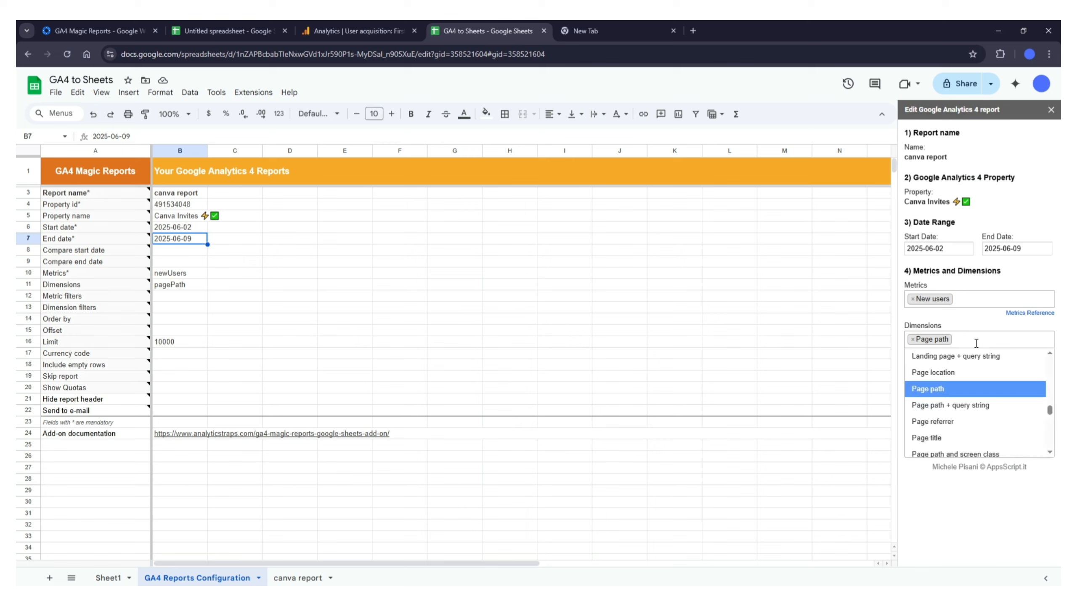
click(938, 422)
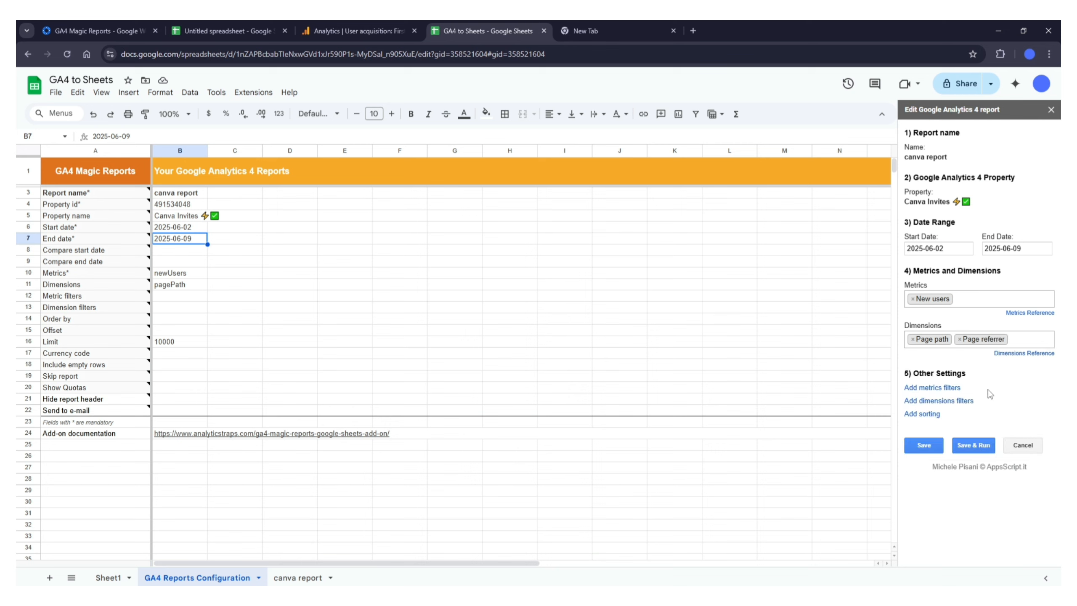
- Save and run the edited canva report, read the report status and dismiss its dialog
click(972, 449)
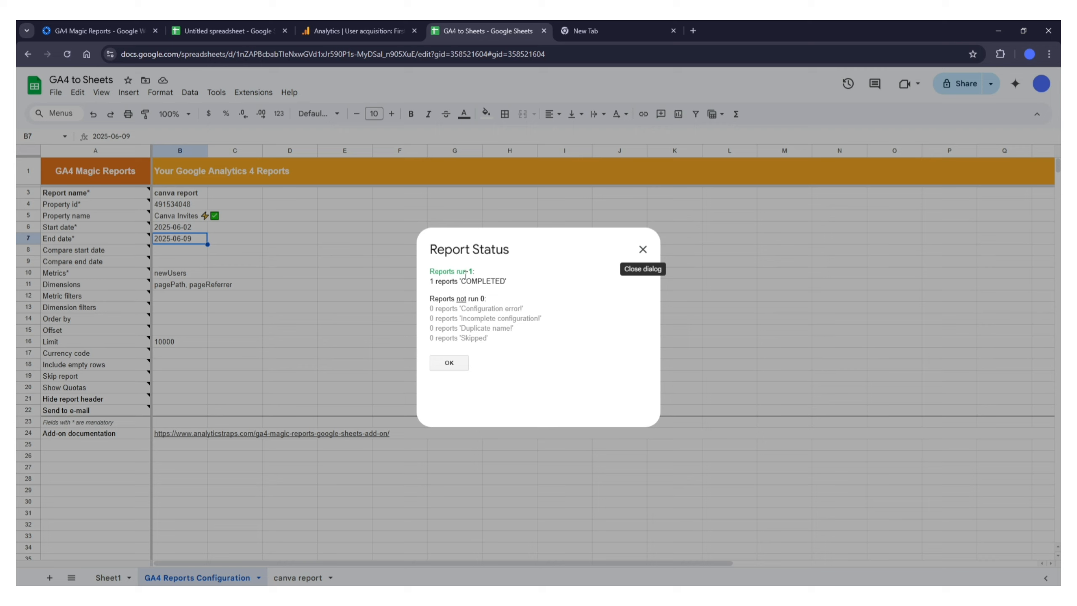
drag(443, 274, 498, 282)
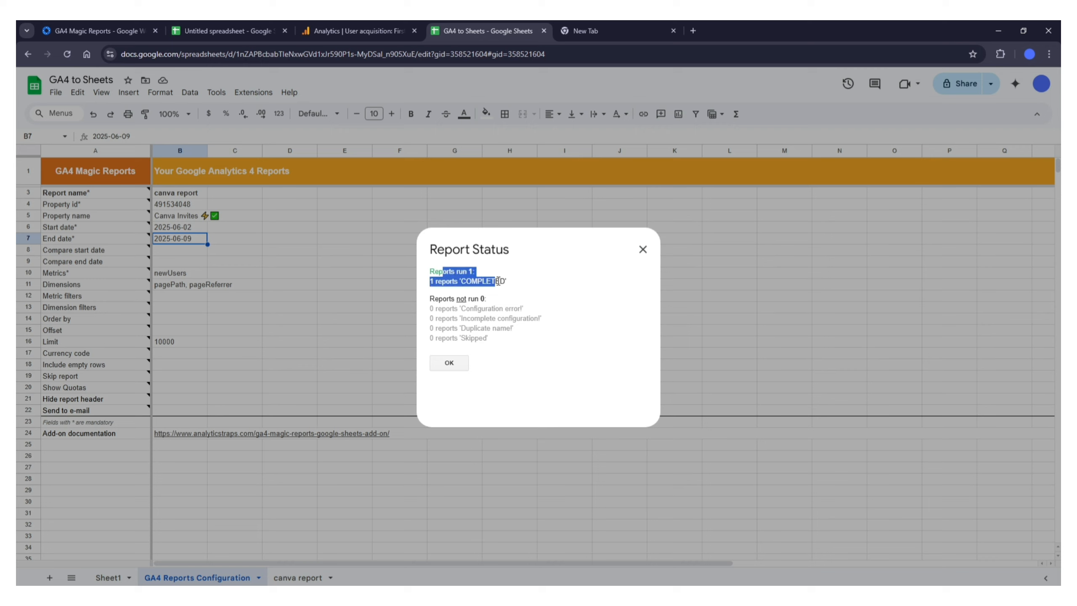
click(498, 281)
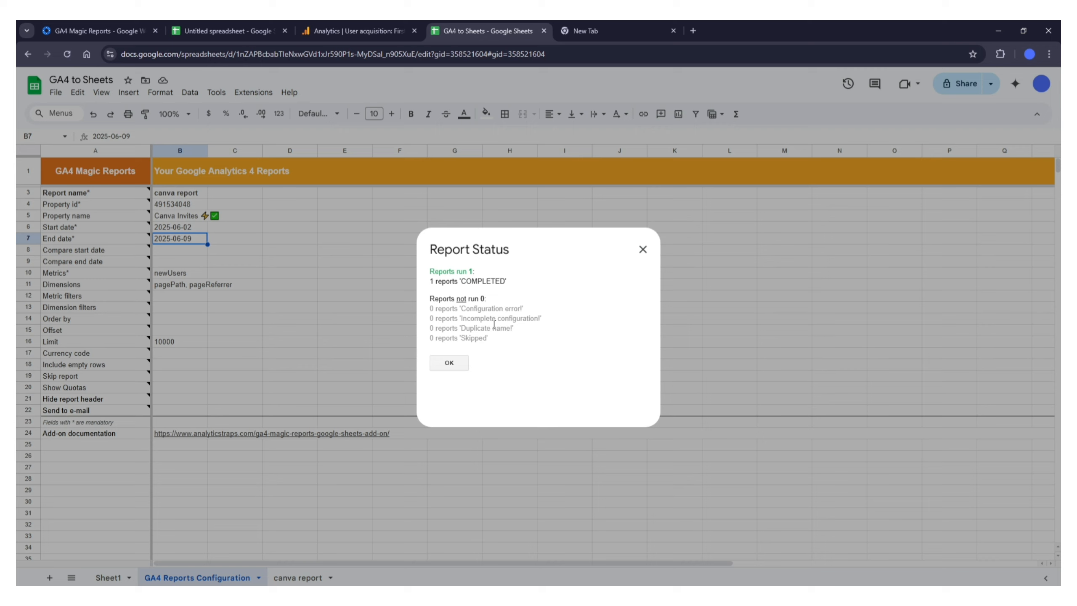
click(443, 365)
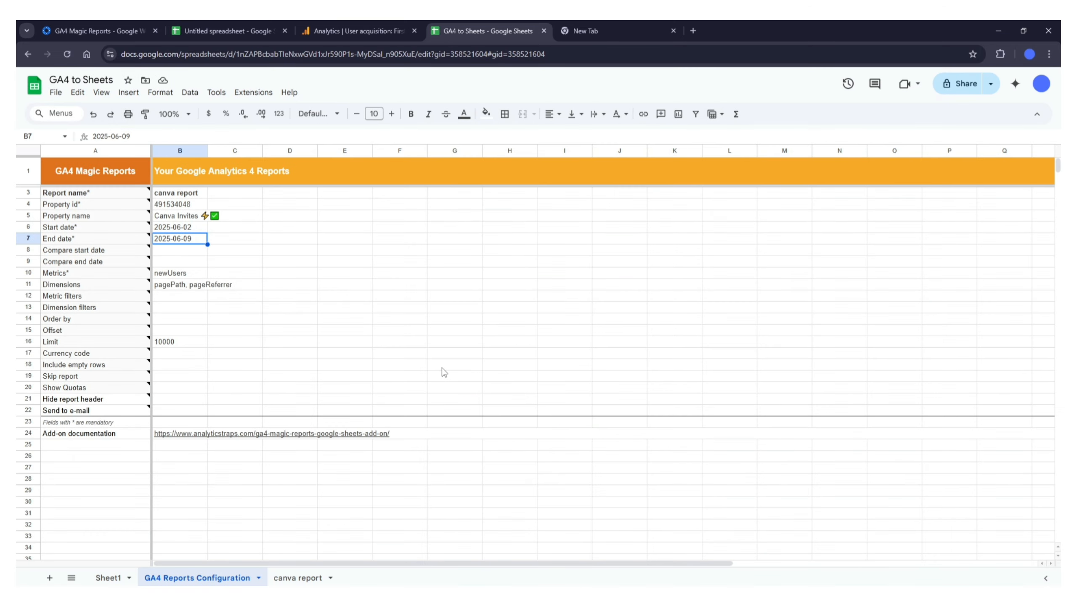
- Open the canva report sheet and look through the refreshed rows of the pagePath column
click(298, 578)
scroll(224, 324, down, 5)
scroll(214, 330, up, 5)
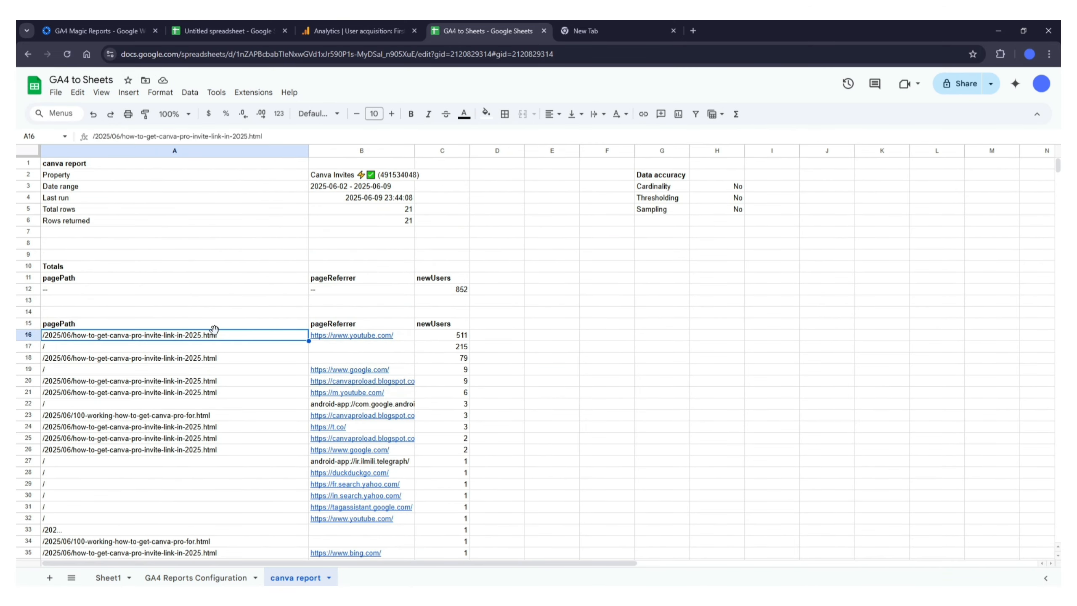
click(209, 325)
click(206, 382)
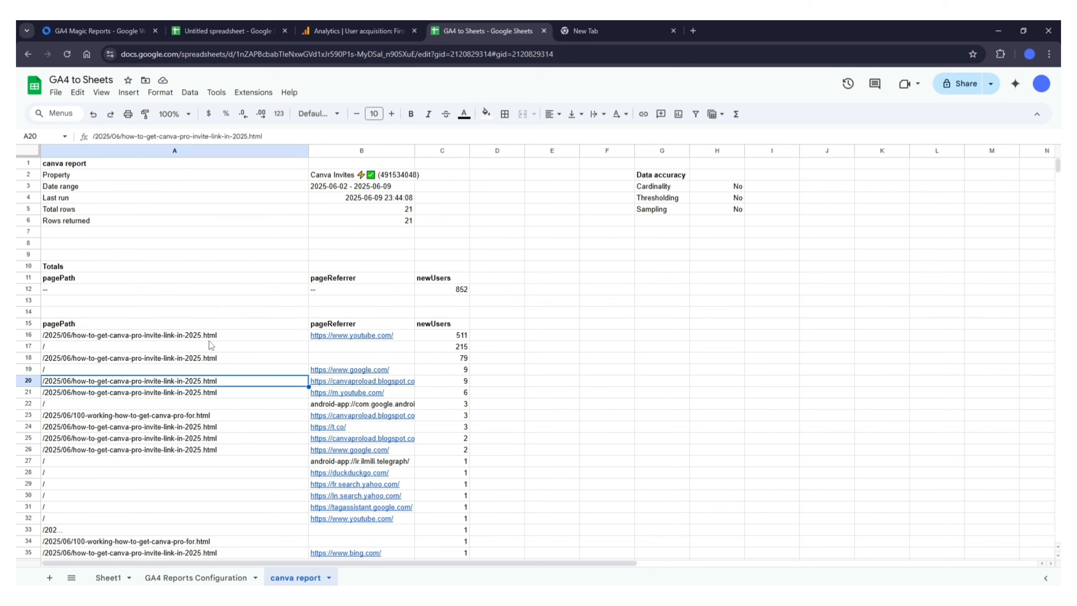
scroll(214, 428, down, 3)
scroll(214, 428, up, 3)
click(216, 428)
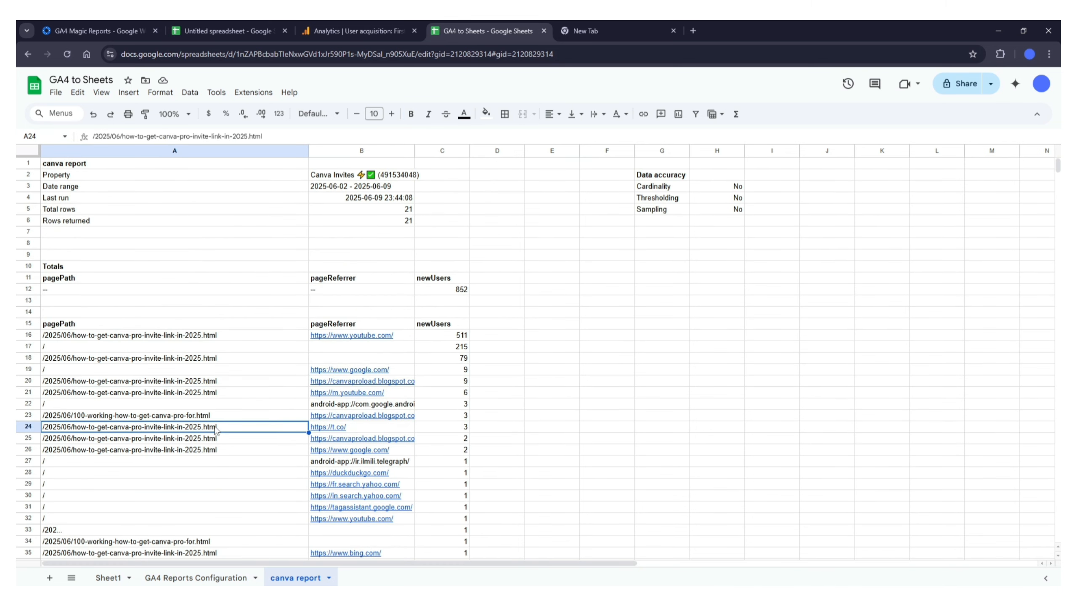
- Examine the pageReferrer column and the matching newUsers values in the canva report sheet
click(370, 340)
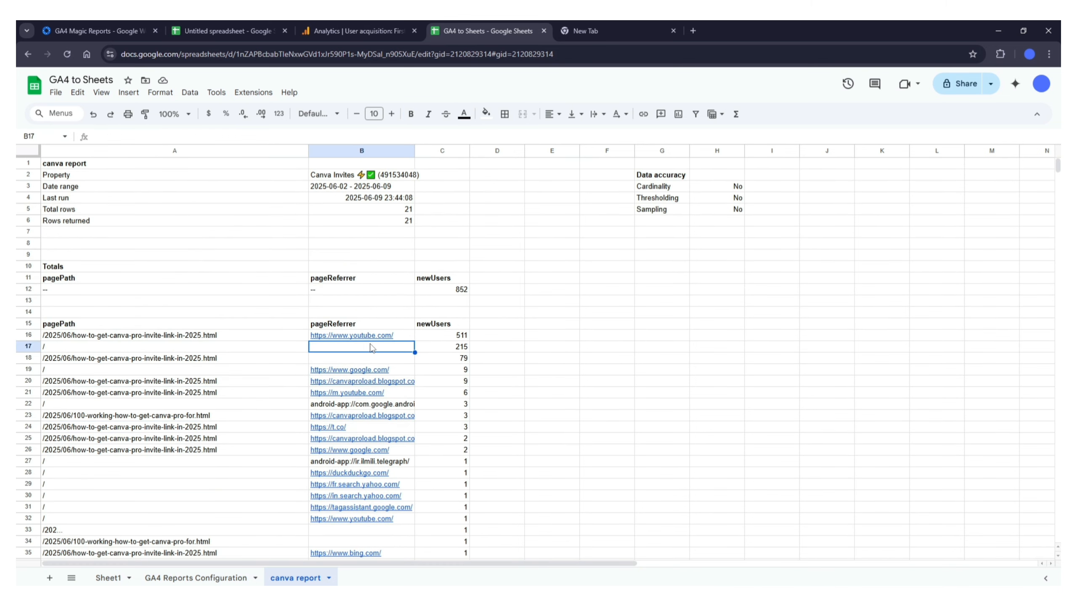
click(371, 326)
scroll(363, 373, down, 5)
scroll(364, 373, up, 5)
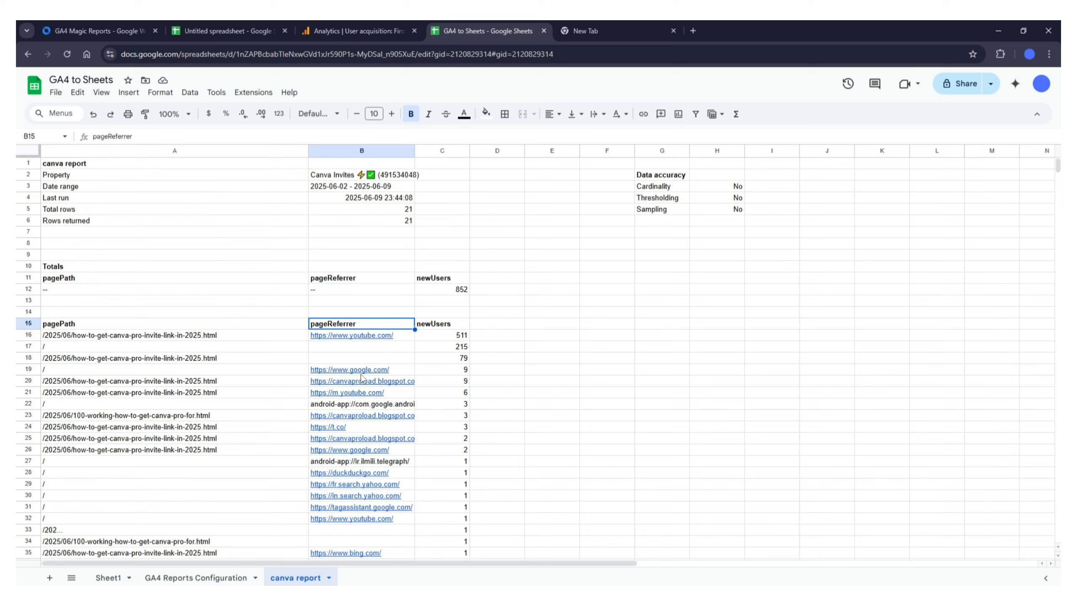
click(350, 340)
shift+click(245, 327)
click(461, 337)
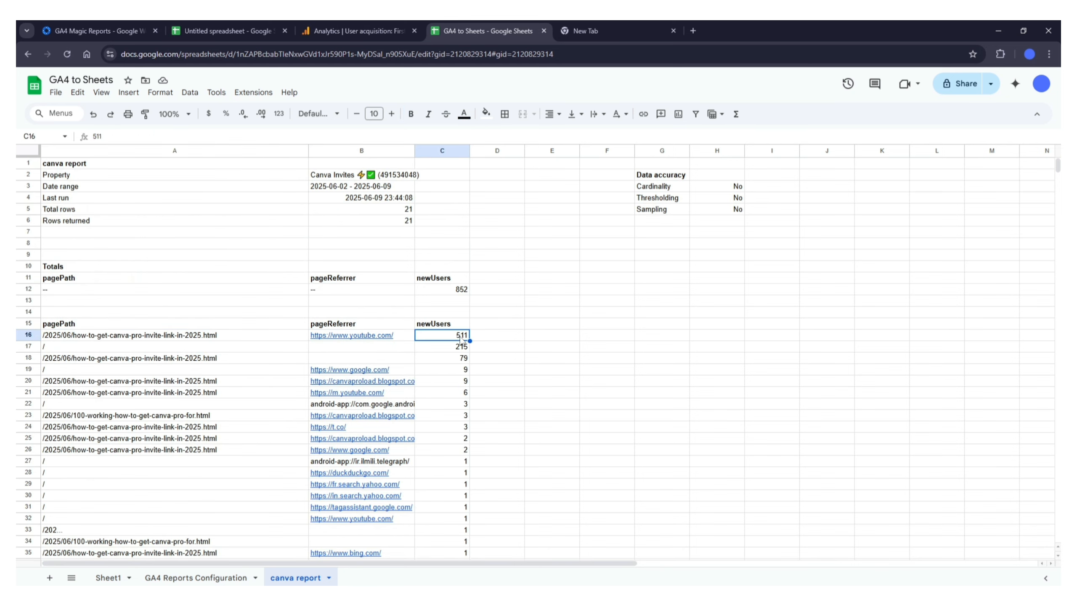
click(455, 389)
scroll(456, 387, down, 2)
scroll(455, 387, up, 2)
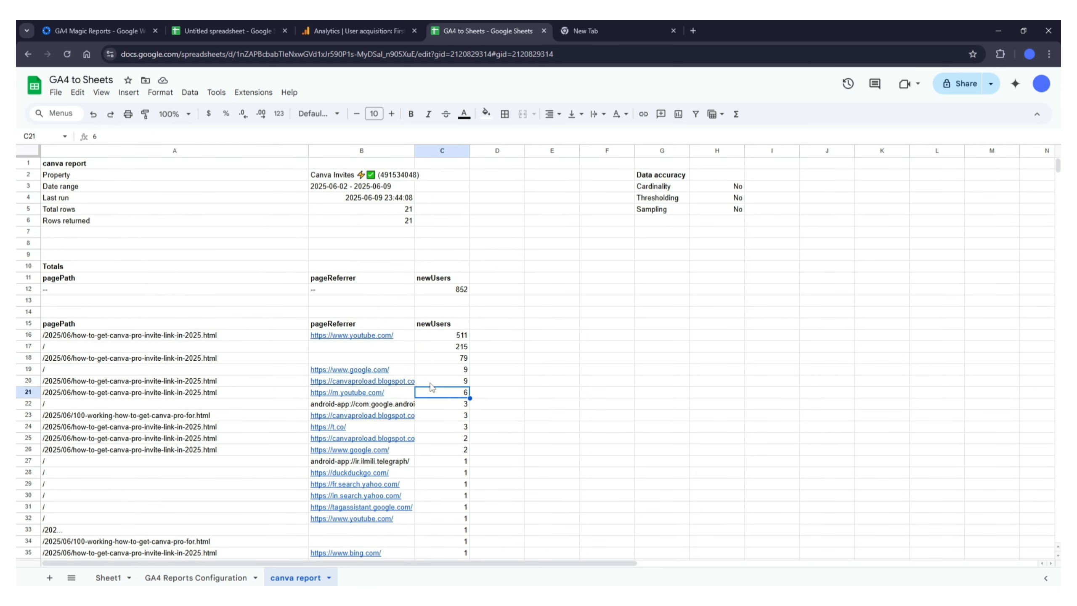
- Widen column B of the canva report sheet to show more of the longer referrer URLs
drag(414, 151, 470, 152)
click(551, 266)
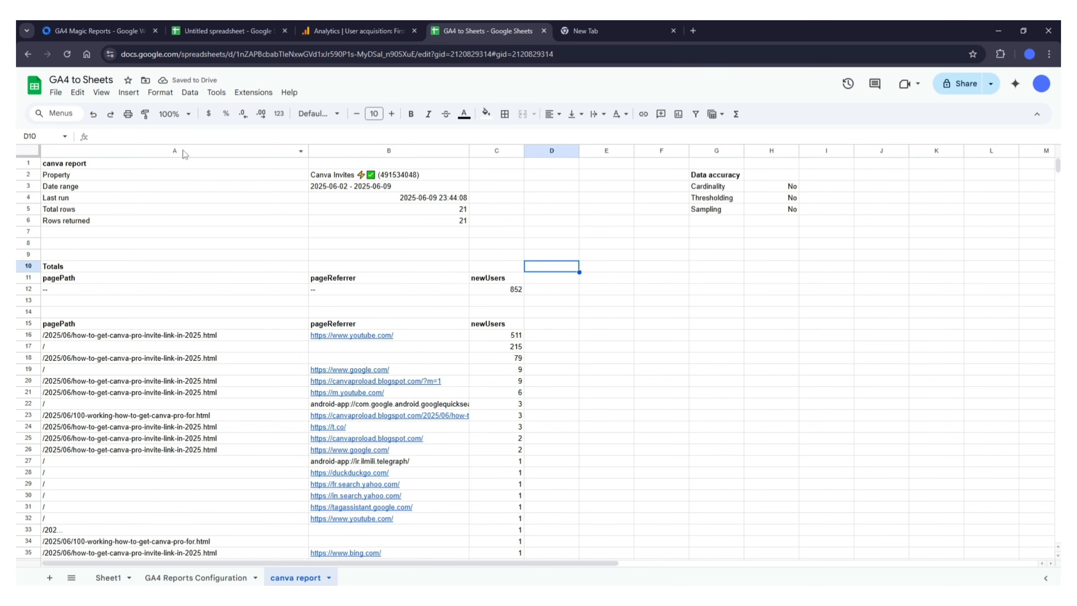
- Switch to the Google Analytics User acquisition report for a comparison and return to the referrers in the canva report sheet
click(367, 26)
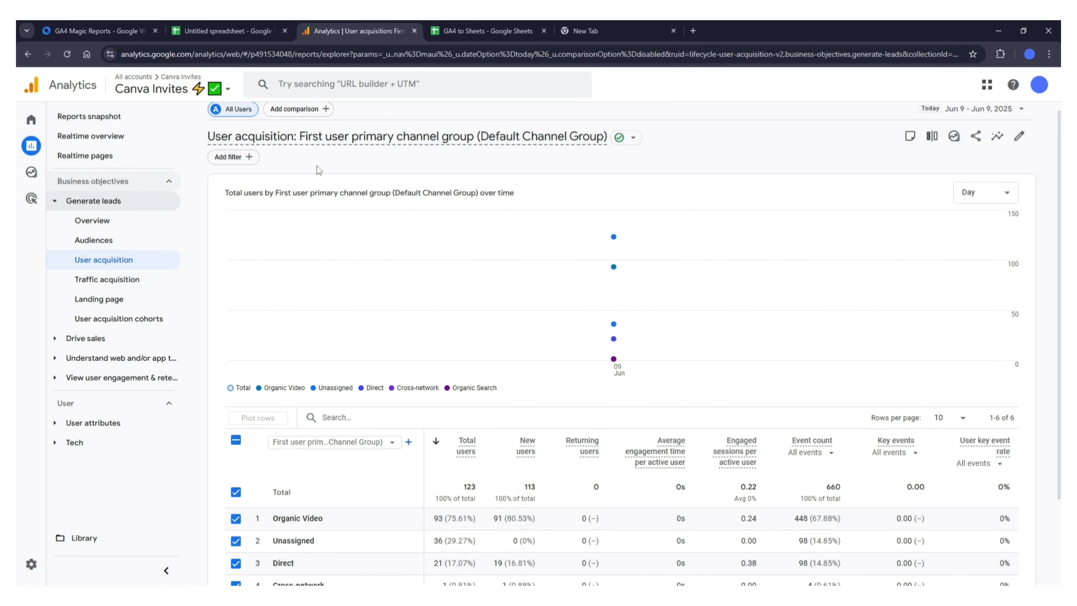
click(437, 39)
mouse_move(342, 337)
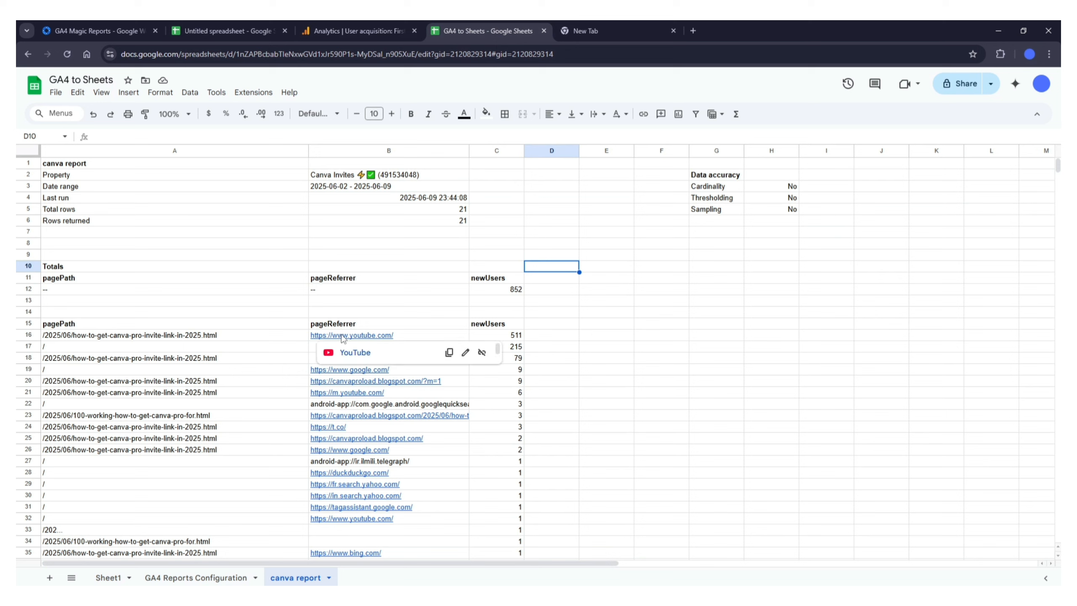